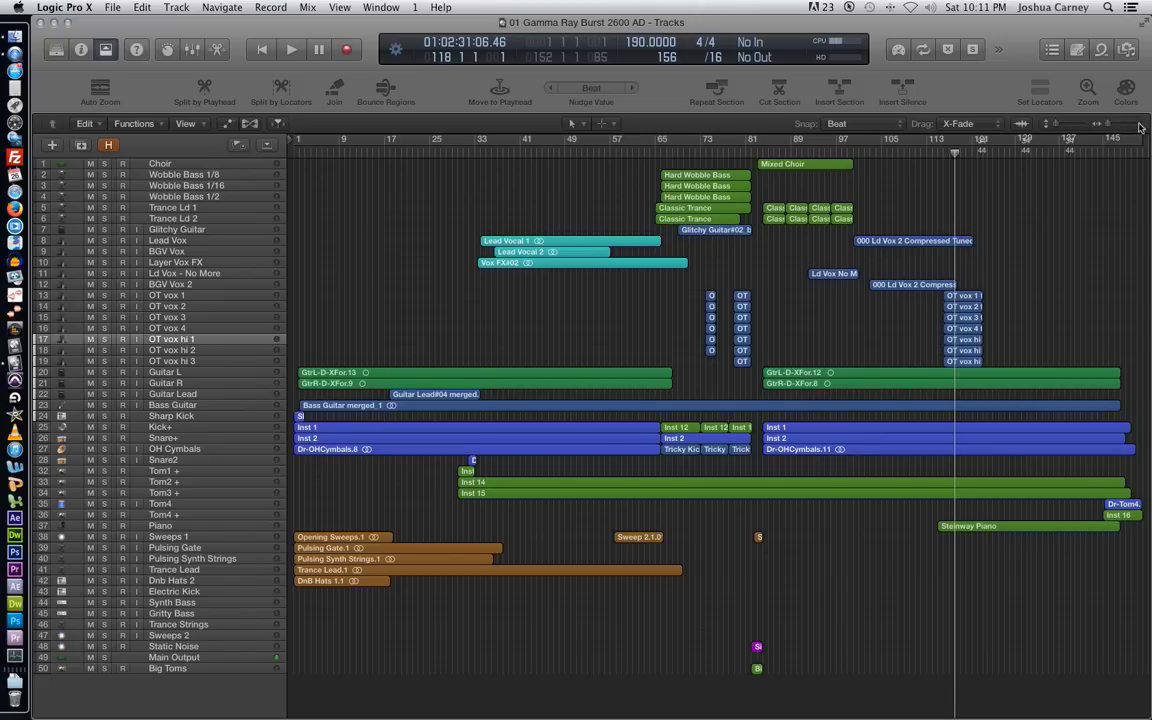
# Zoom the Tracks area in horizontally around the playhead near bar 117
pyautogui.press('super+Right')
pyautogui.press('super+Right')
pyautogui.press('super+Right')
pyautogui.press('super+Right')
pyautogui.press('super+Right')
# Make the track lanes taller to show waveforms, then play the song from bar 100
pyautogui.hscroll(5, 1062, 212)
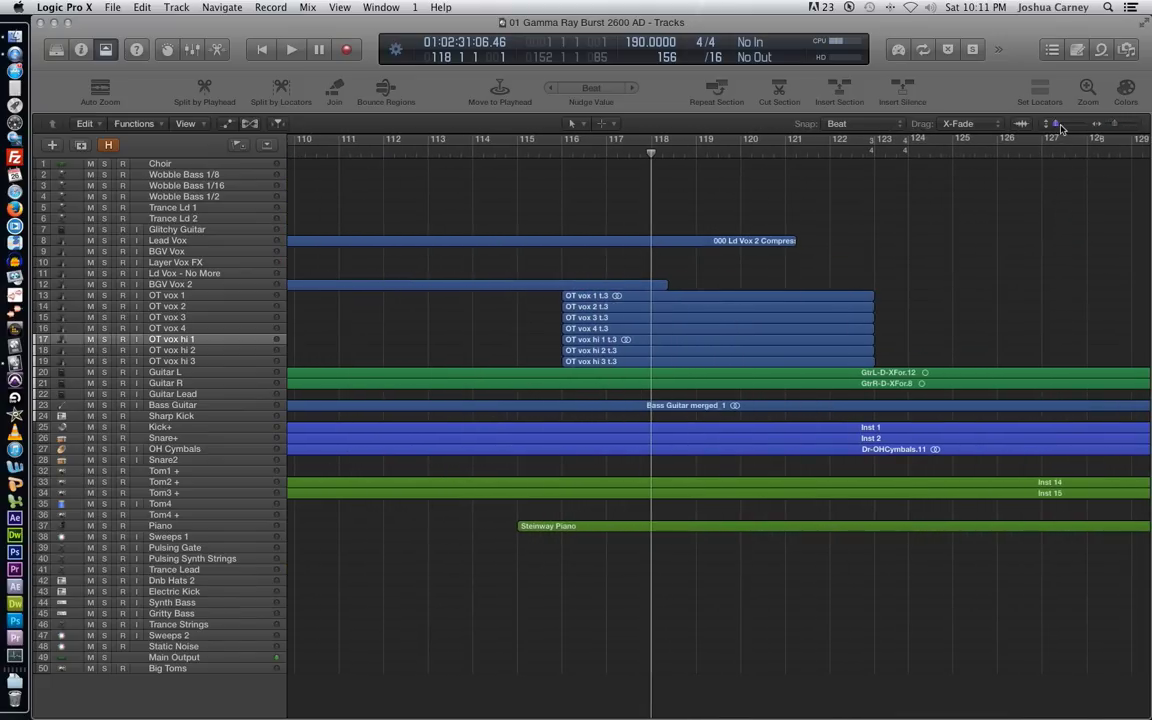
pyautogui.moveTo(1062, 128); pyautogui.dragTo(1062, 121)
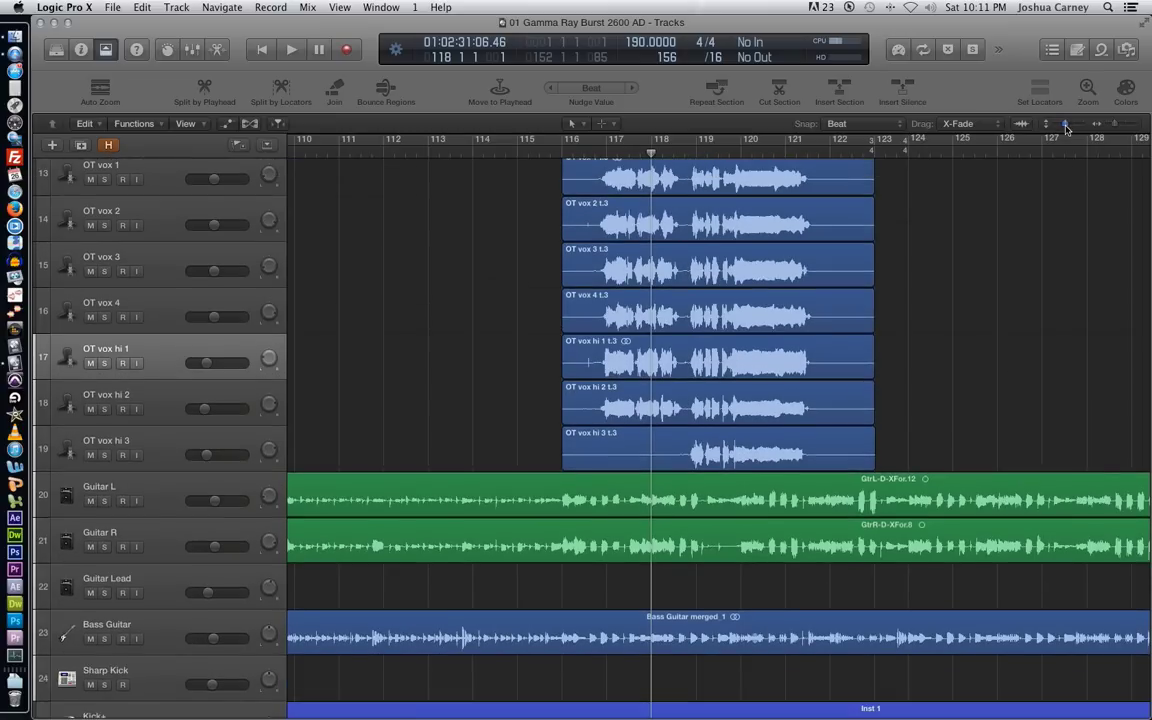
pyautogui.press(',')
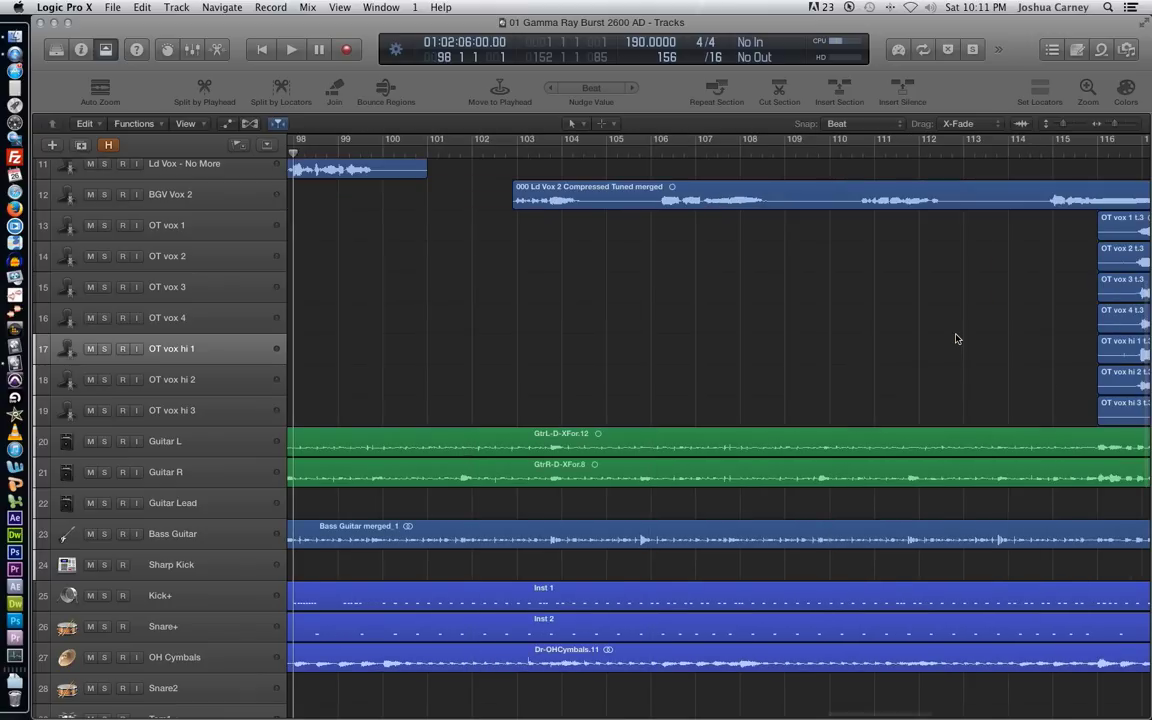
pyautogui.press('.')
pyautogui.press('.')
pyautogui.press('.')
pyautogui.scroll(5, 873, 263)
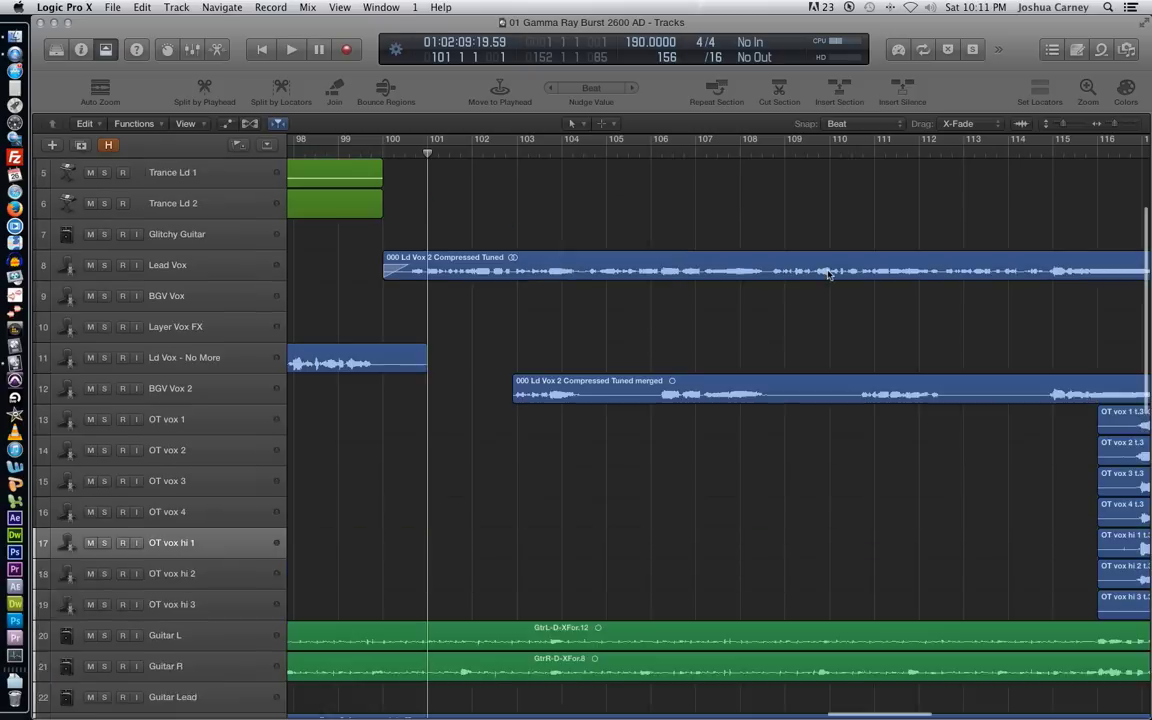
pyautogui.press(',')
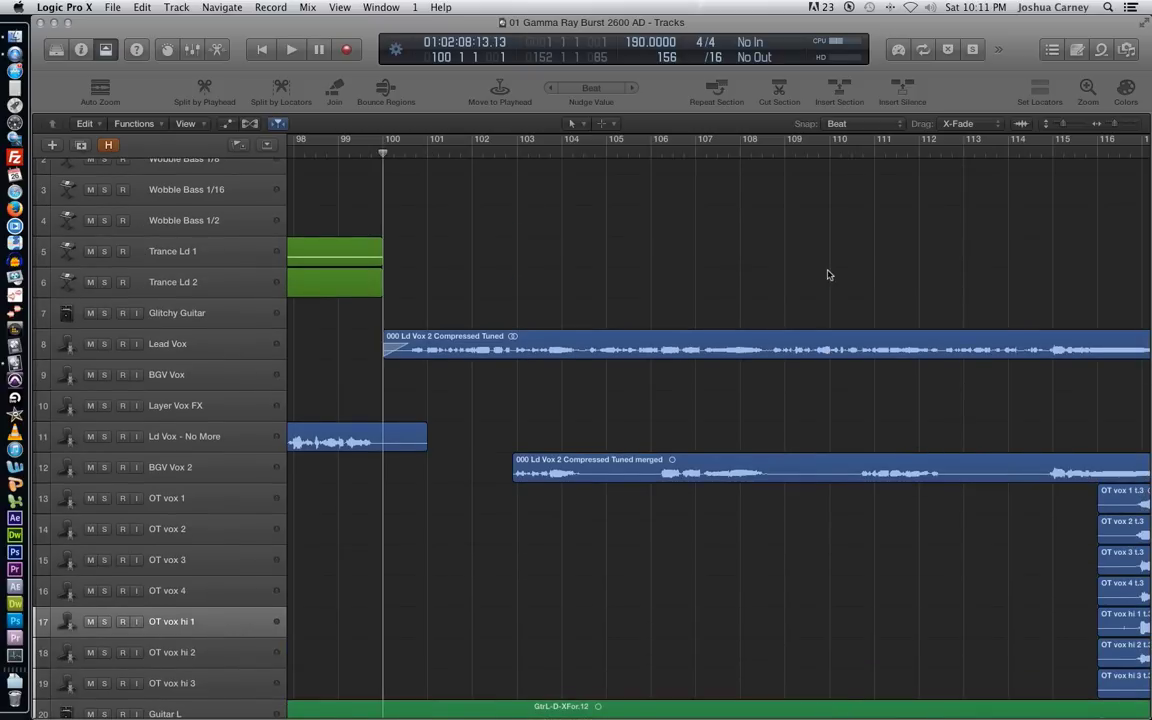
pyautogui.press('space')
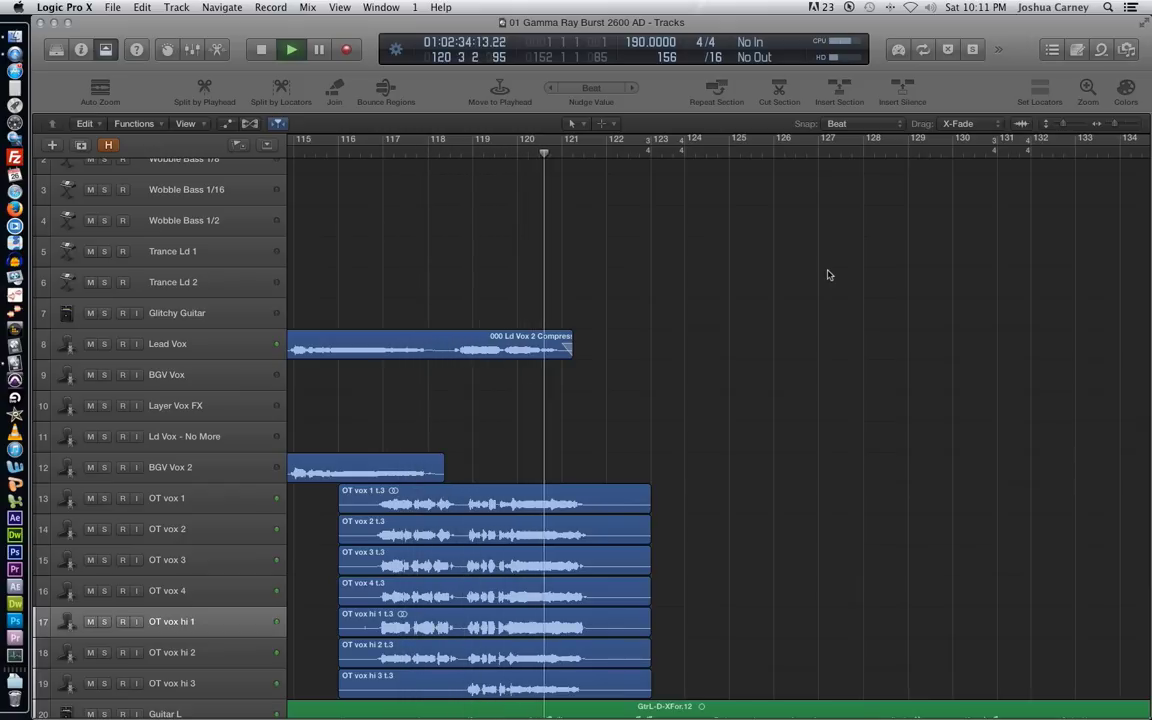
pyautogui.scroll(-2, 822, 330)
pyautogui.scroll(-7, 822, 337)
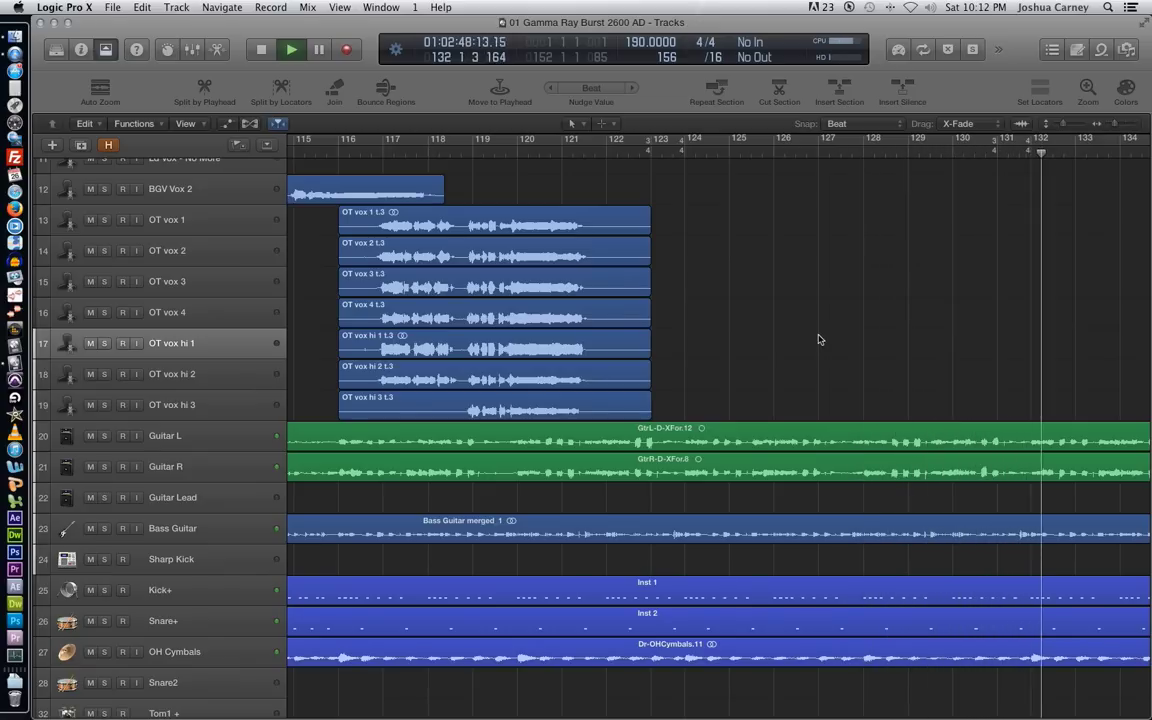
# Stop playback and set the playhead to bar 116
pyautogui.press('space')
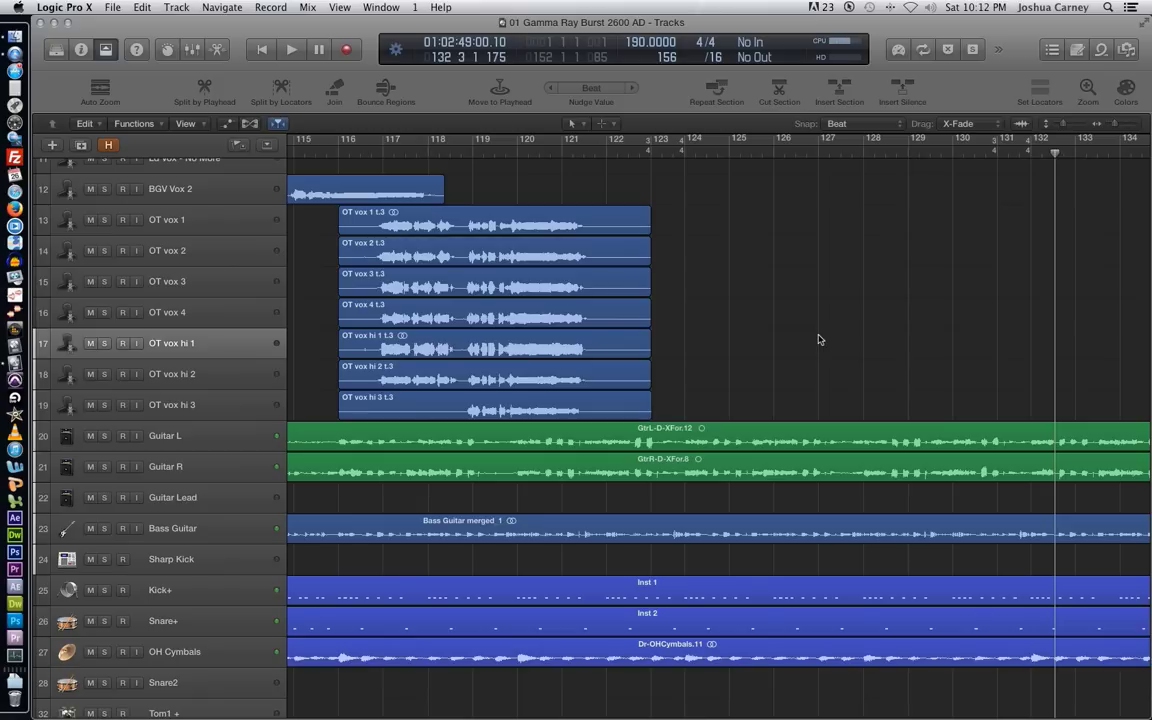
pyautogui.press('Return')
pyautogui.press(',')
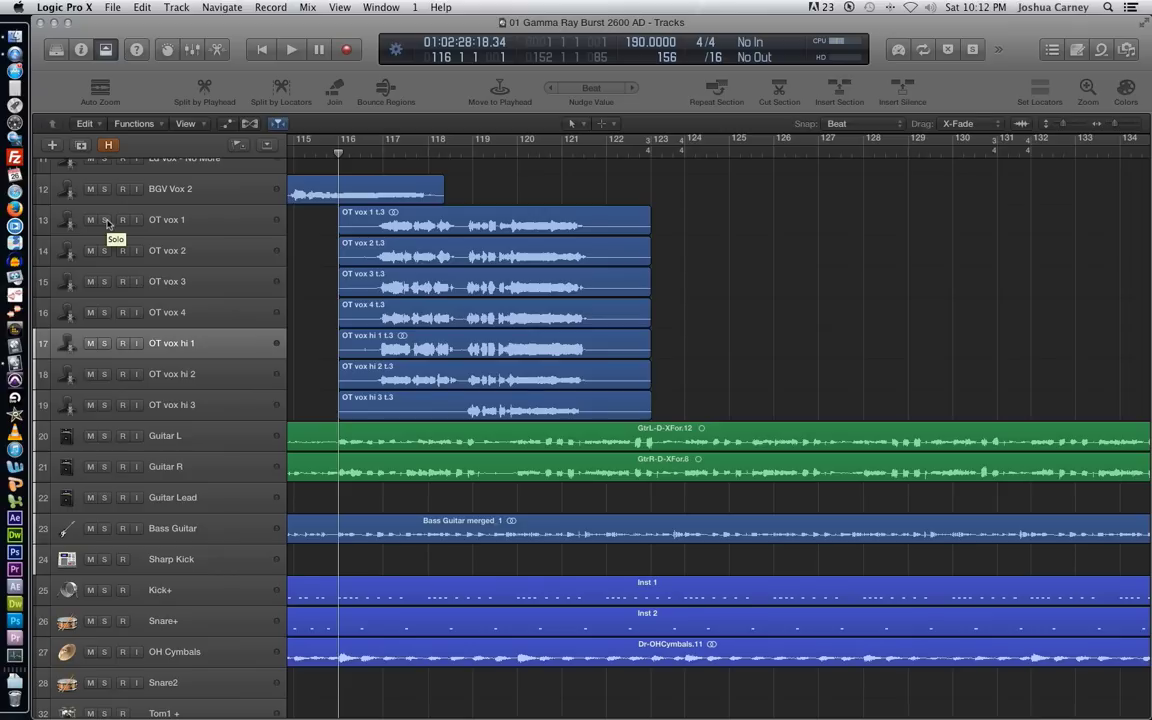
# Solo OT vox tracks 13–19, audition them until bar 123, then unsolo them
pyautogui.moveTo(104, 220); pyautogui.dragTo(107, 403)
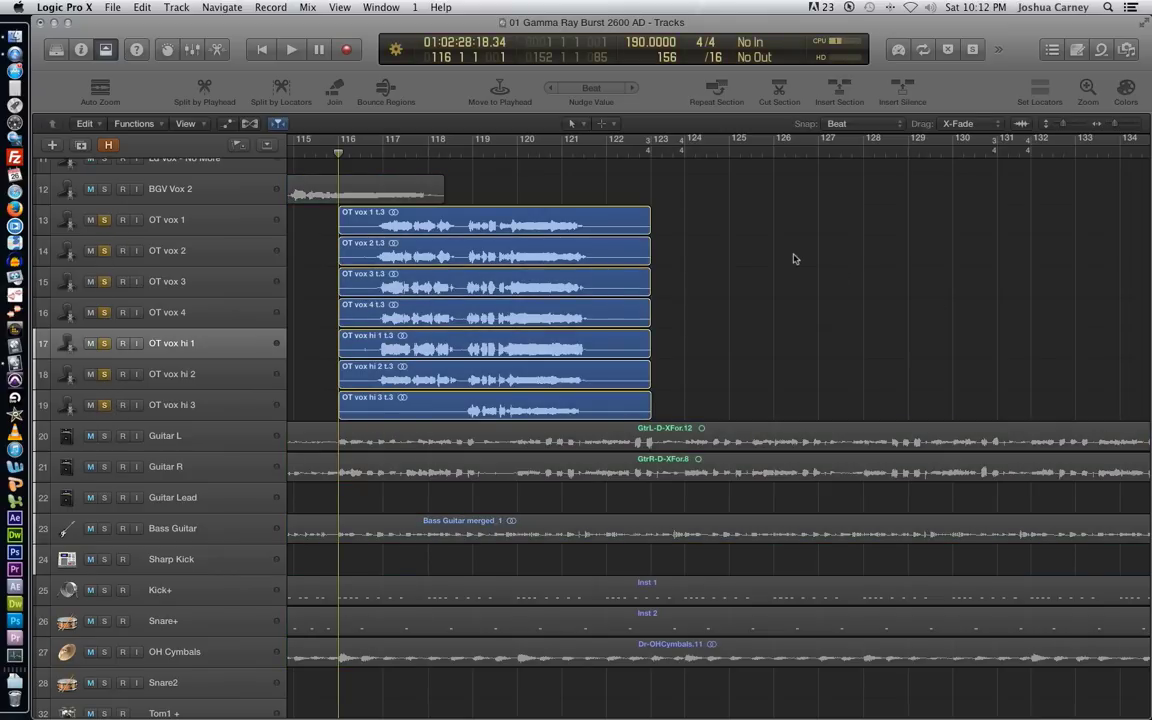
pyautogui.press('space')
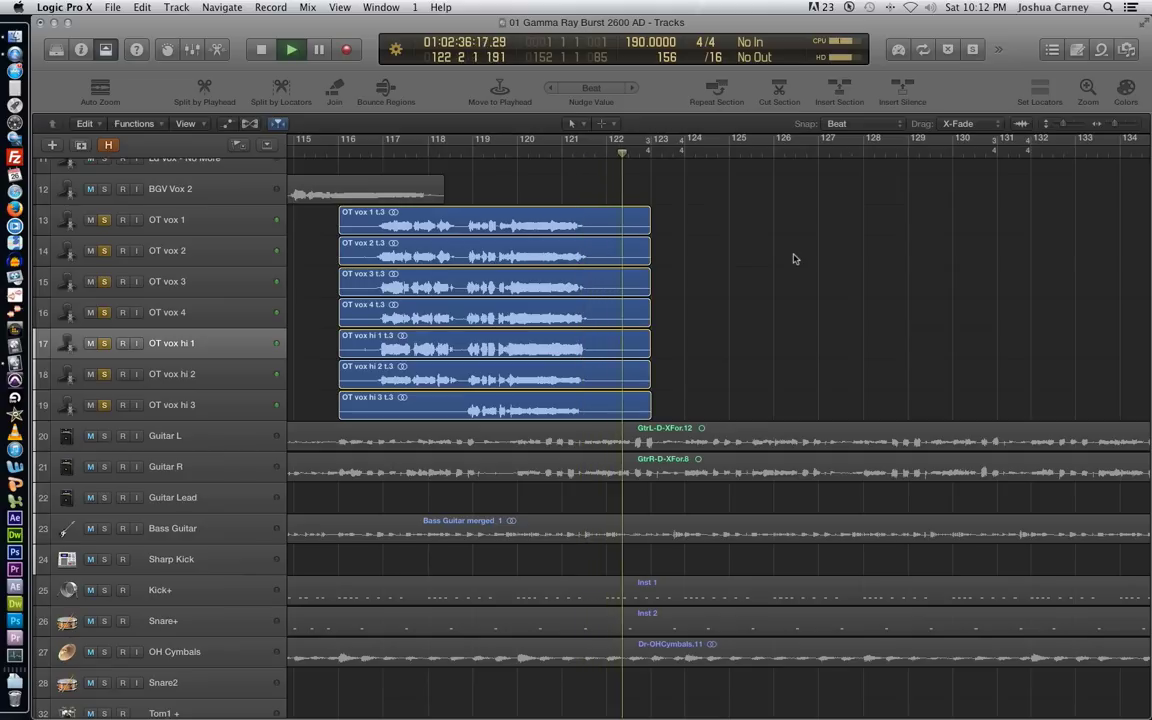
pyautogui.press('space')
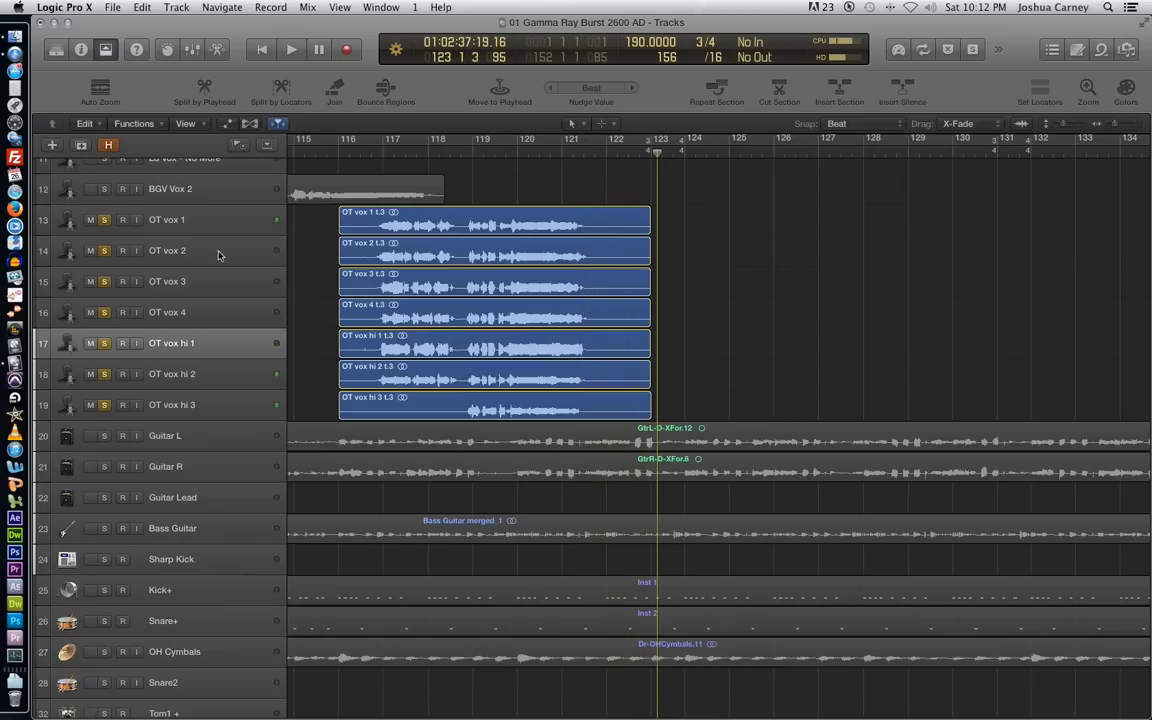
pyautogui.moveTo(105, 224); pyautogui.dragTo(104, 405)
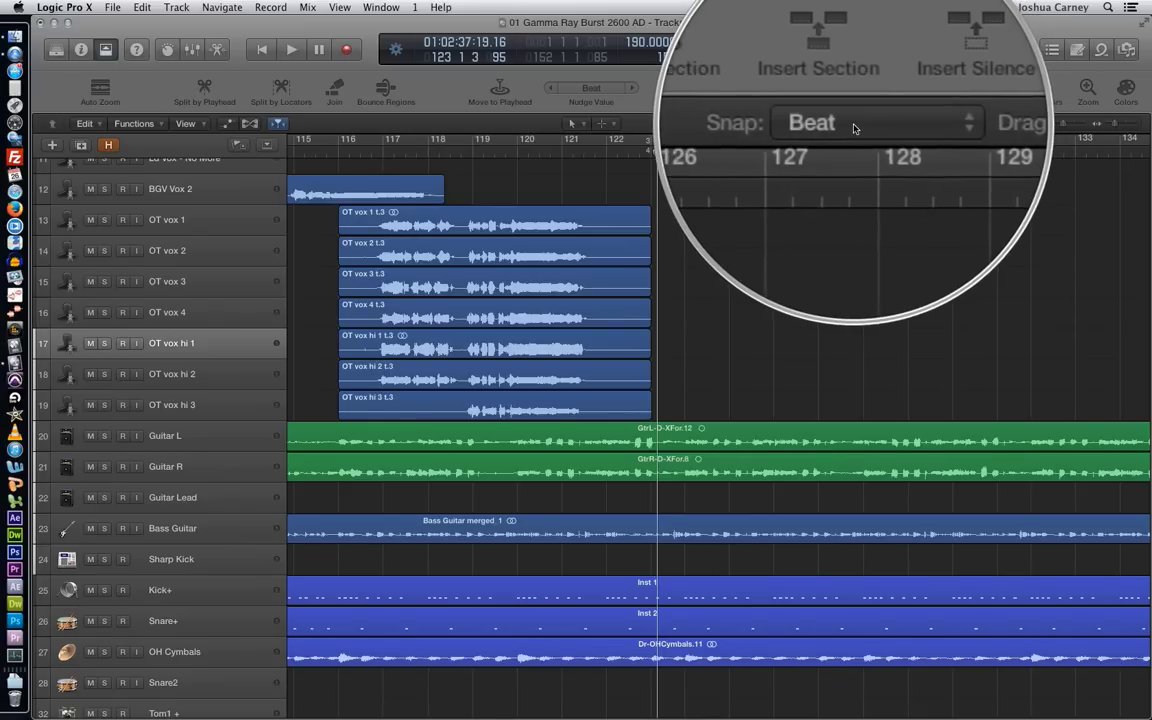
# Set snap to Bar and marquee-select the OT vox region ends around bars 122–124
pyautogui.click(855, 127)
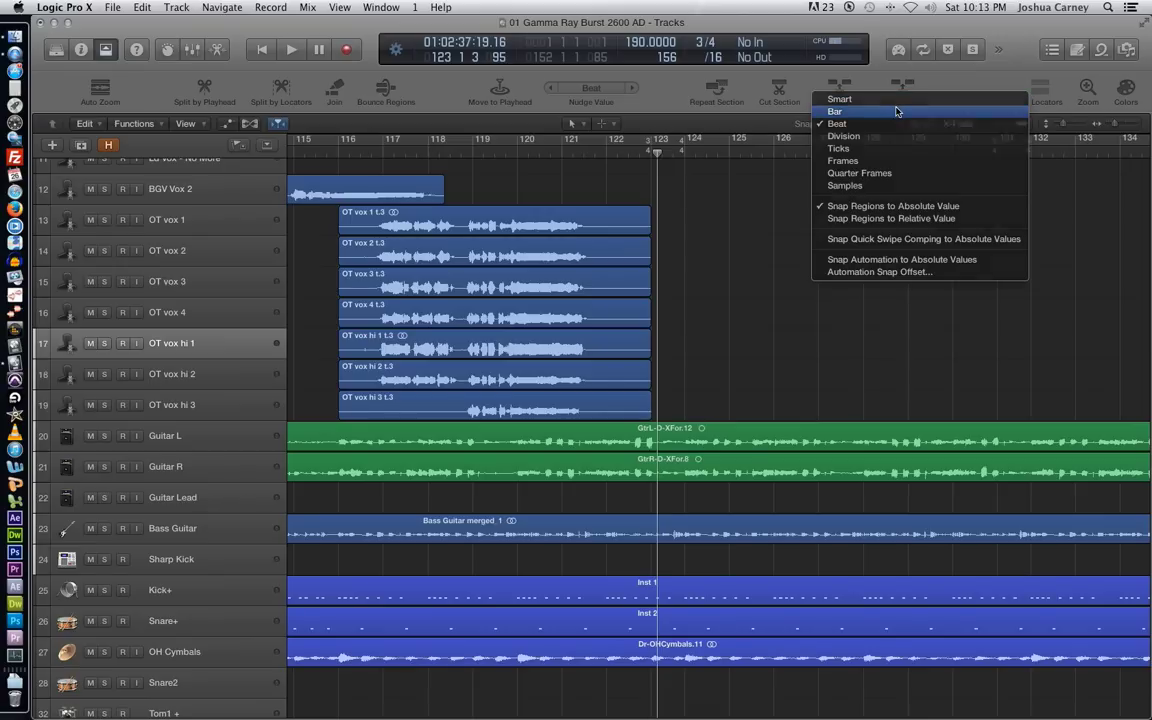
pyautogui.click(897, 111)
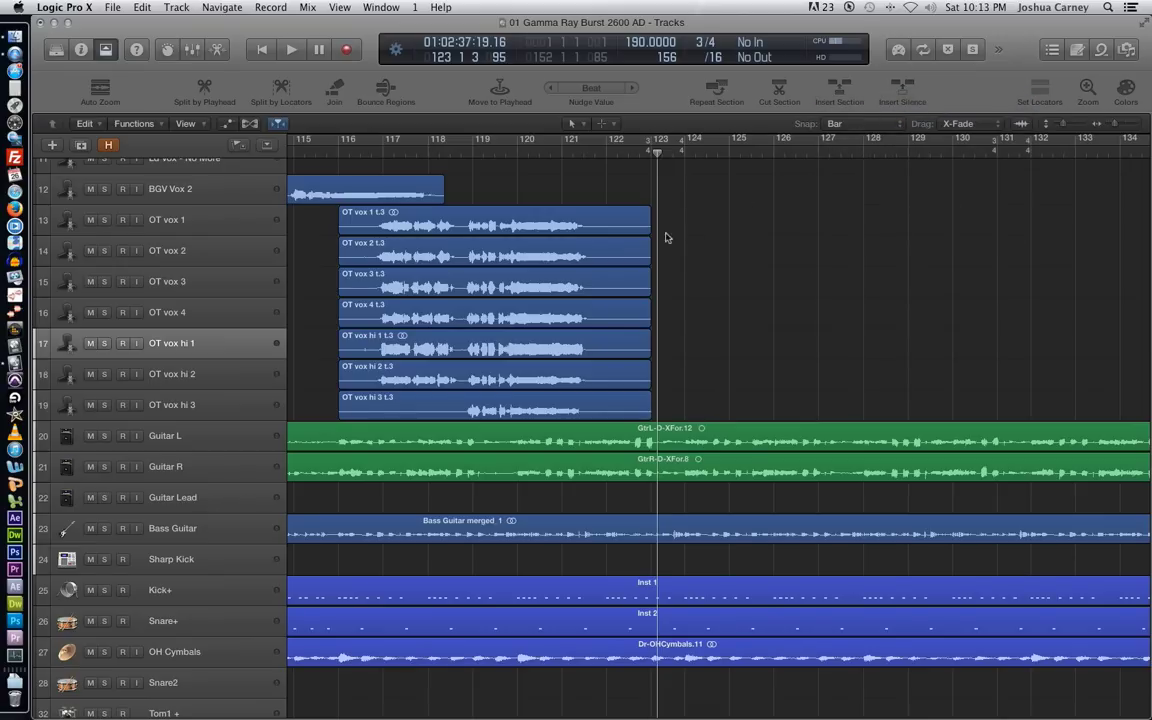
pyautogui.moveTo(696, 211); pyautogui.dragTo(611, 246)
pyautogui.moveTo(725, 226); pyautogui.dragTo(605, 405)
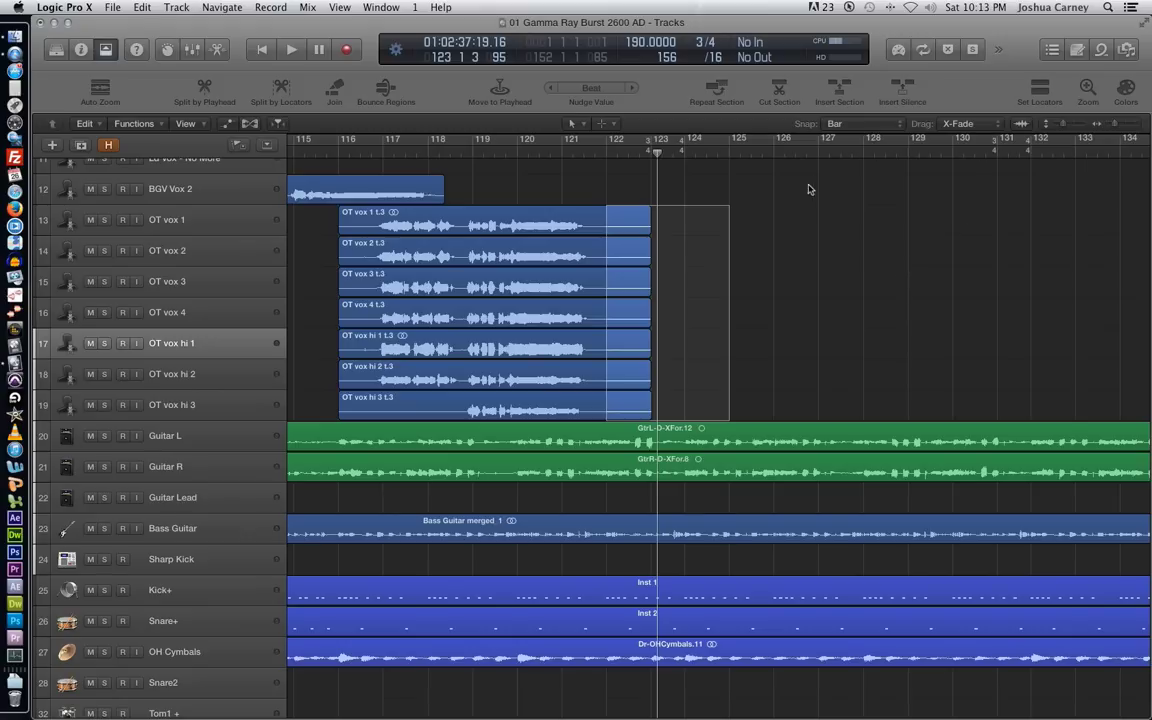
# Set the snap value back to Beat
pyautogui.click(852, 121)
pyautogui.click(866, 123)
pyautogui.click(862, 125)
pyautogui.press('Return')
# Marquee-select the starts of the OT vox regions near bar 115
pyautogui.moveTo(805, 208); pyautogui.dragTo(622, 281)
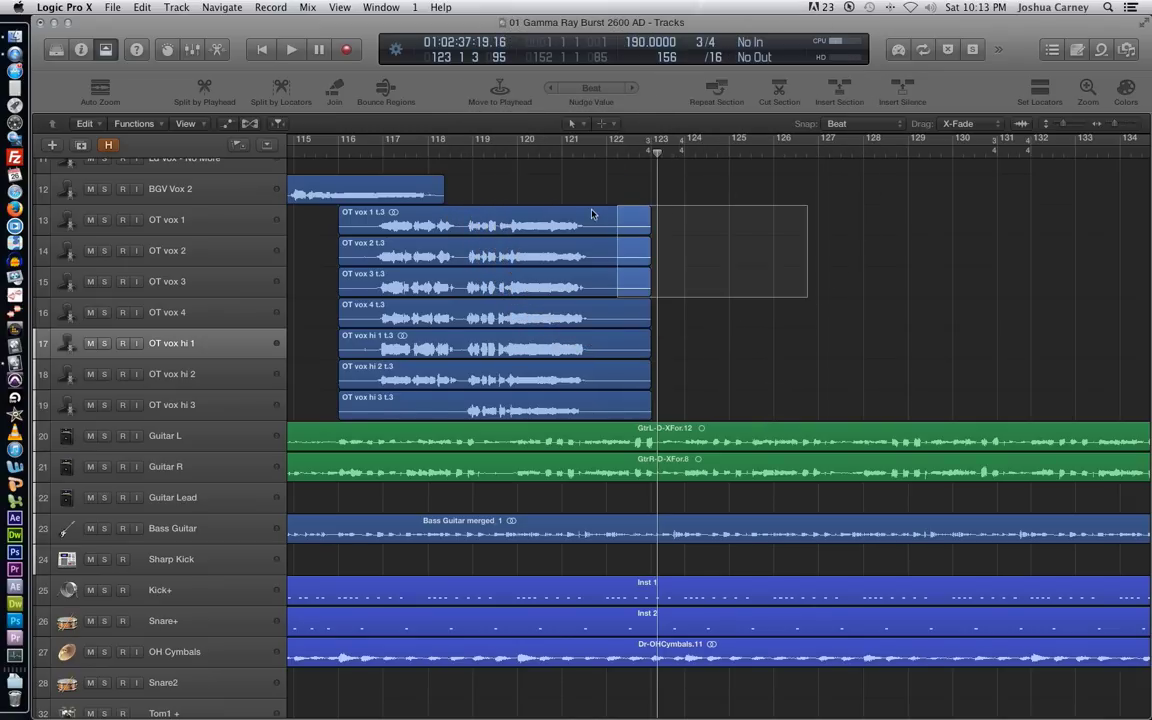
pyautogui.hscroll(-1, 446, 238)
pyautogui.moveTo(324, 227); pyautogui.dragTo(366, 312)
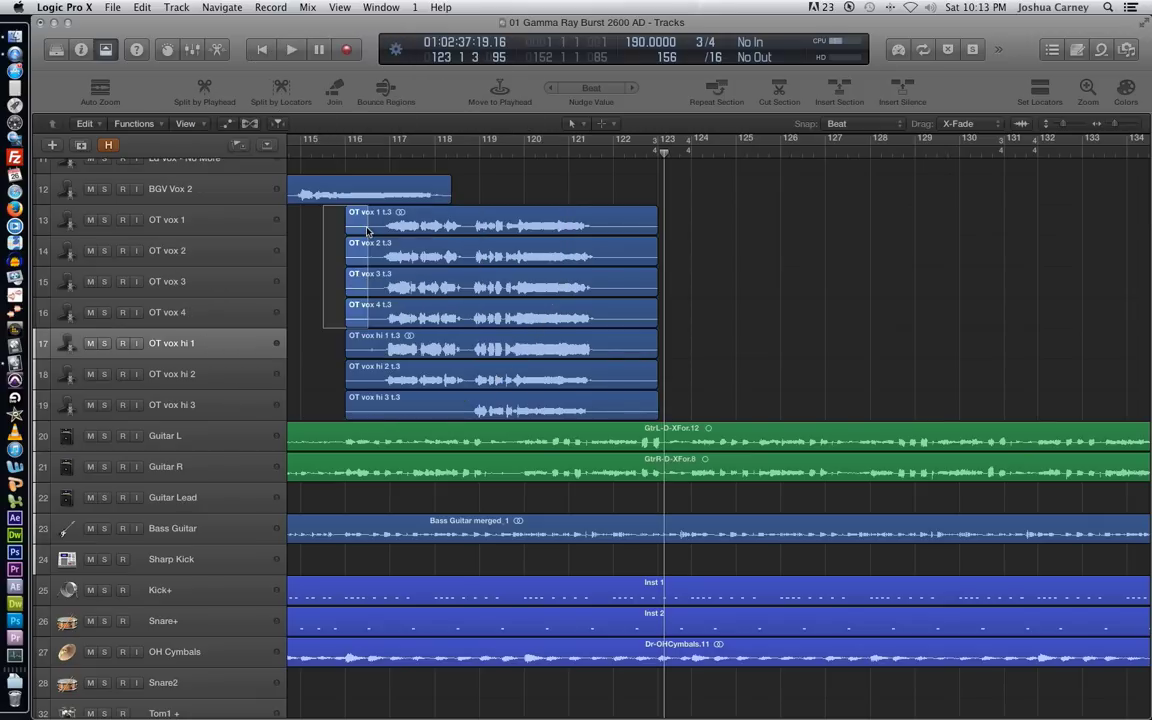
# Set snap to Division and zoom in closely on the OT vox region starts
pyautogui.click(855, 124)
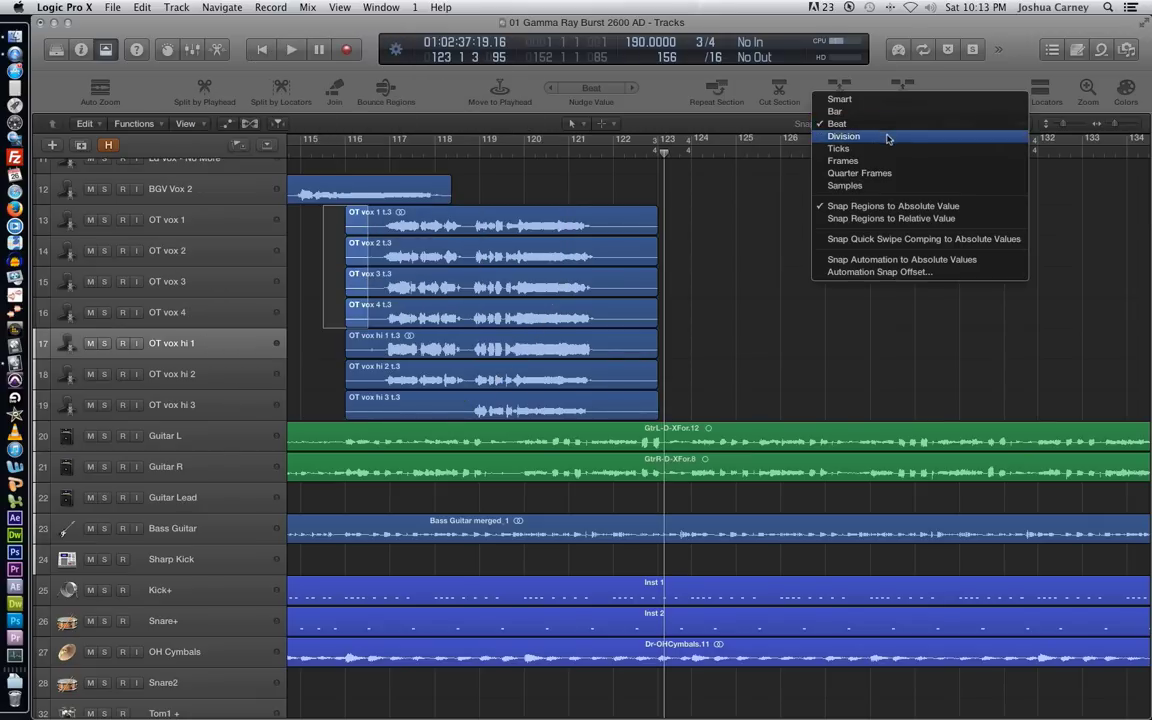
pyautogui.click(887, 136)
pyautogui.click(618, 148)
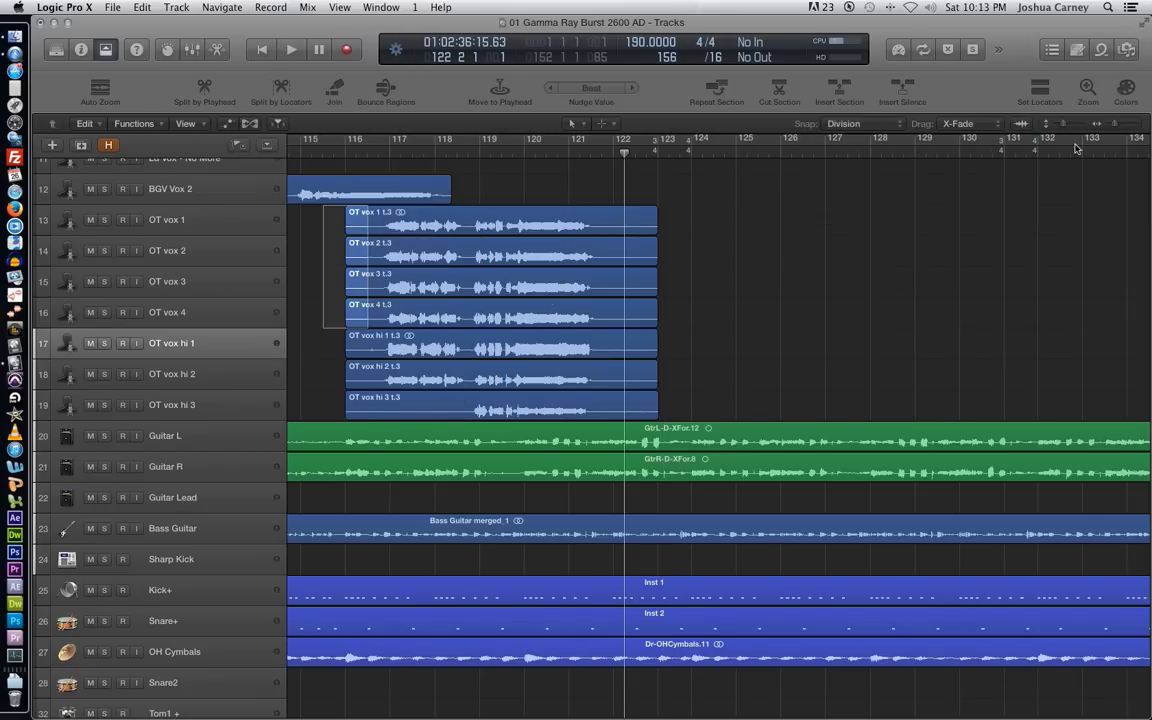
pyautogui.moveTo(1125, 130); pyautogui.dragTo(1133, 129)
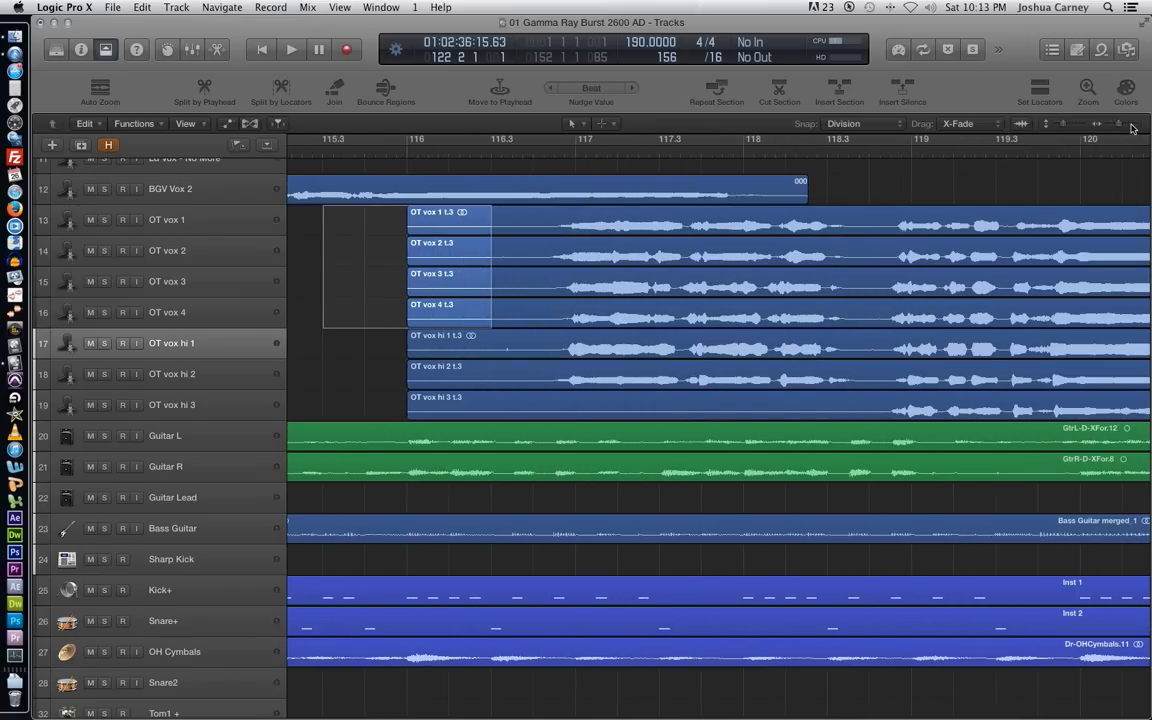
# Marquee-select the OT vox region starts from 115 4 1 1 through bar 116
pyautogui.click(352, 152)
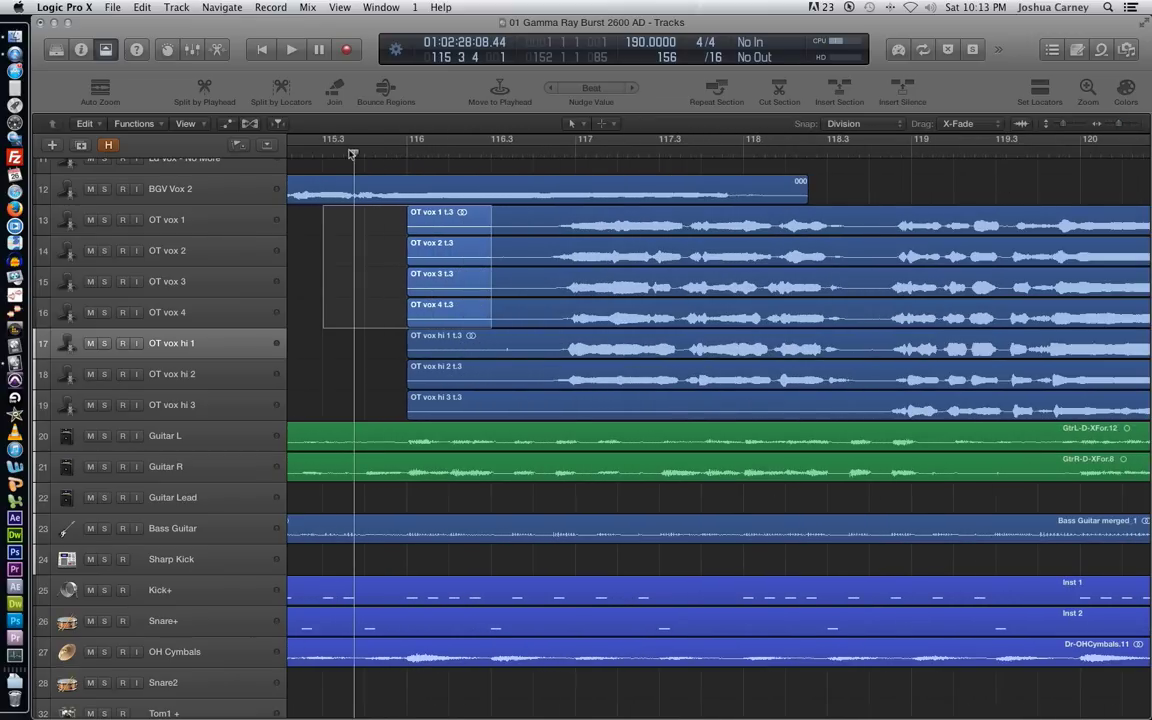
pyautogui.click(306, 228)
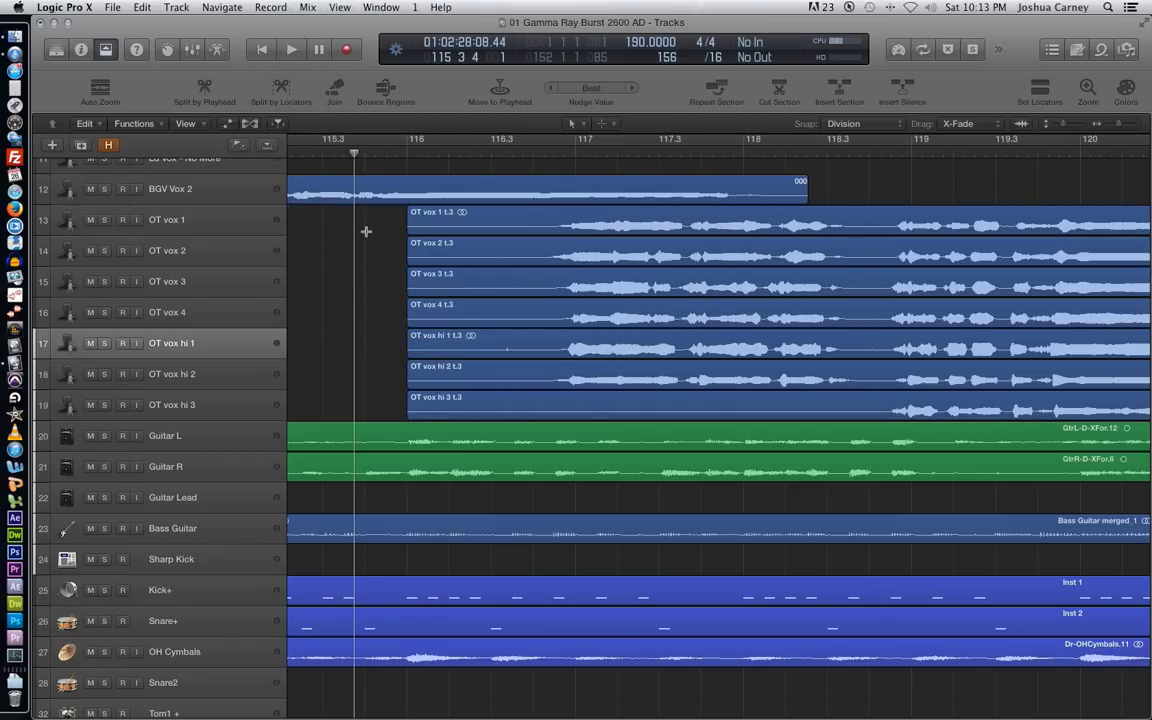
pyautogui.moveTo(365, 229); pyautogui.dragTo(554, 378)
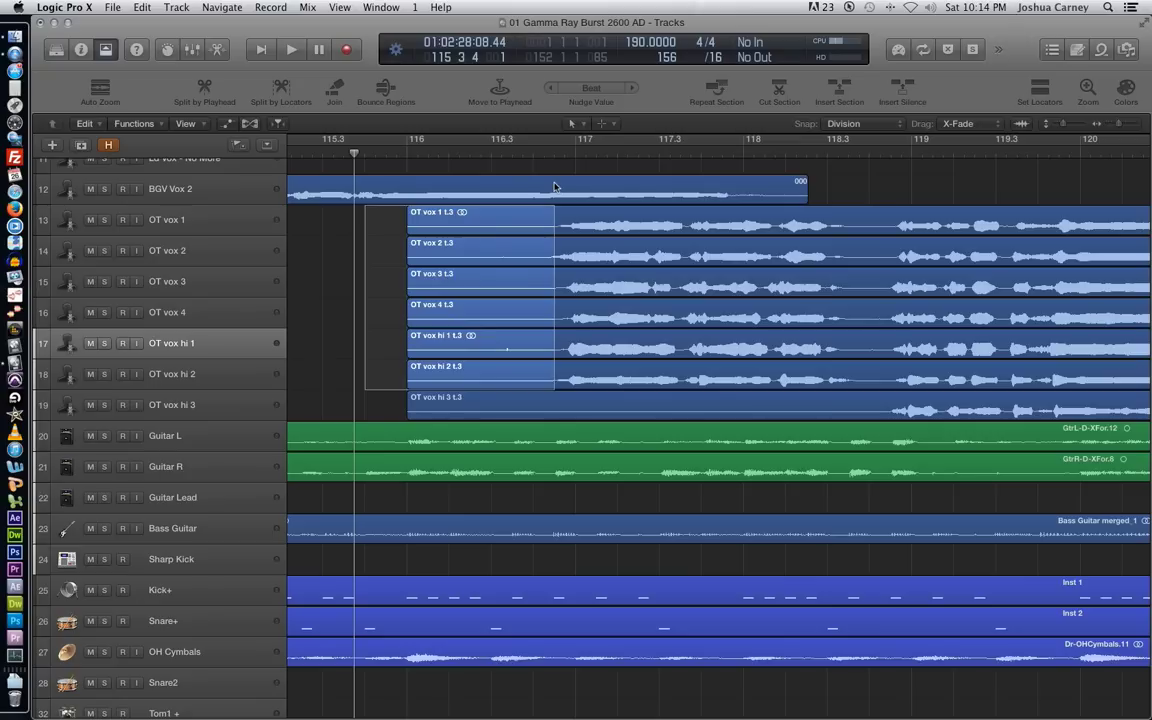
# Set snap to Ticks and delete the silent starts of the OT vox regions
pyautogui.click(870, 124)
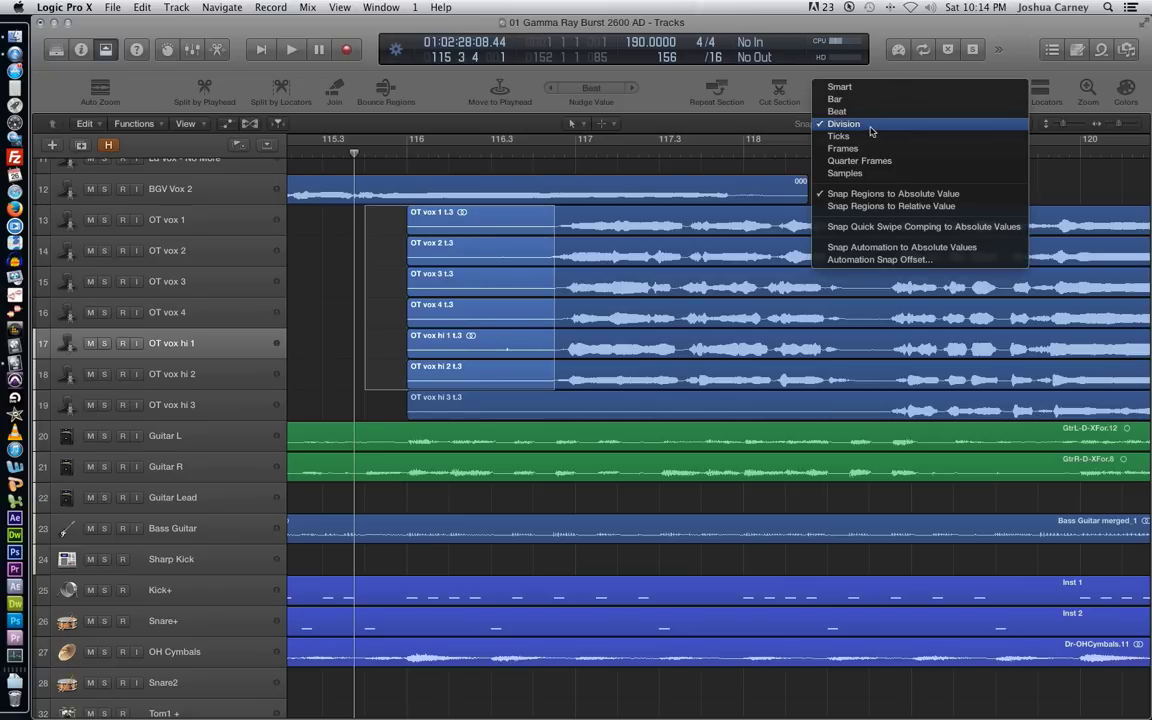
pyautogui.click(869, 134)
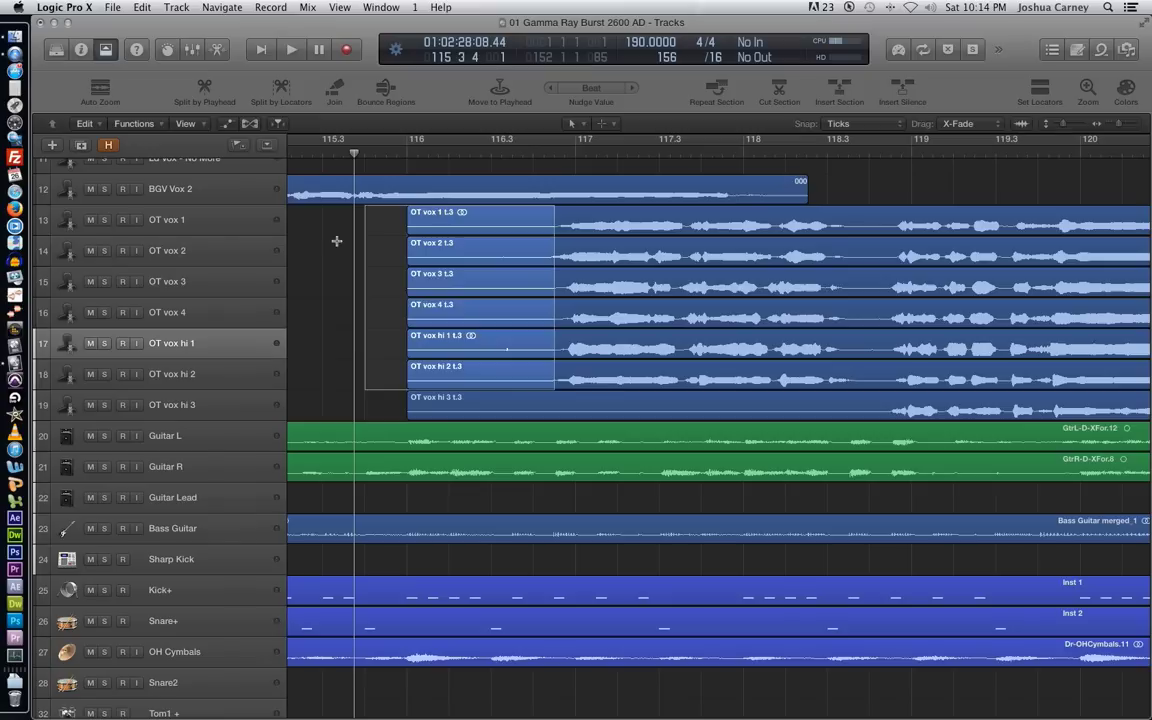
pyautogui.moveTo(323, 212); pyautogui.dragTo(541, 410)
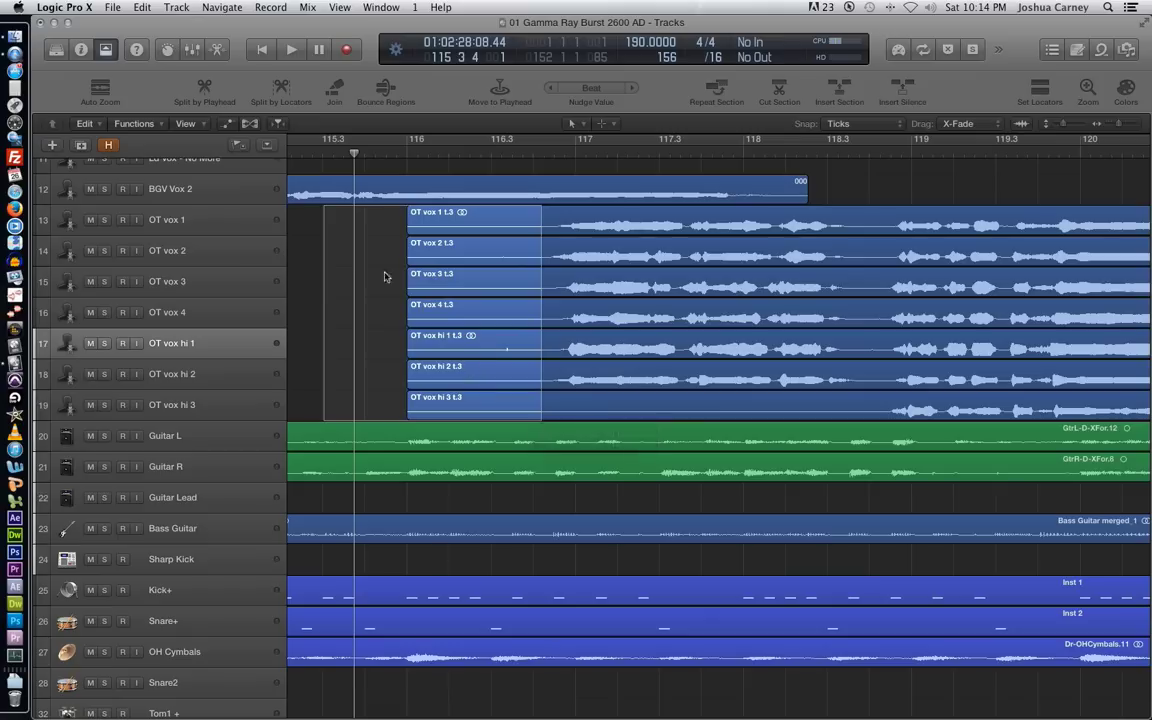
pyautogui.press('Delete')
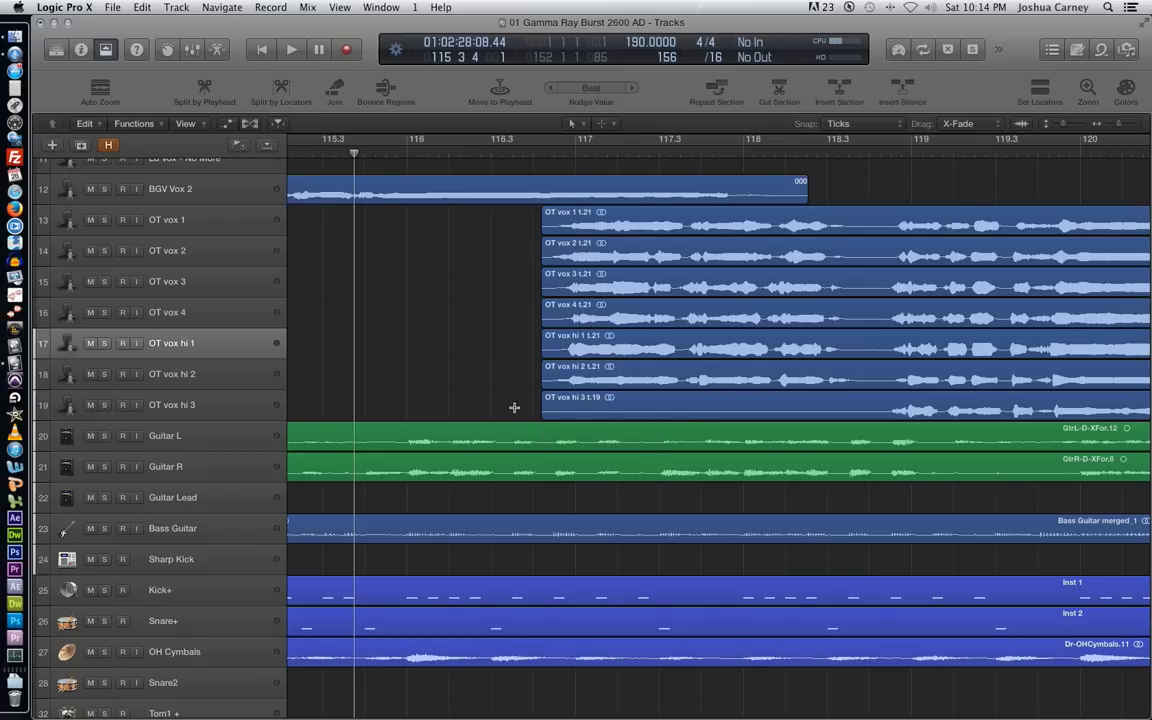
# Trim the silent start of OT vox hi 3 and marquee the regions' trailing portions
pyautogui.moveTo(514, 407); pyautogui.dragTo(879, 410)
pyautogui.press('Delete')
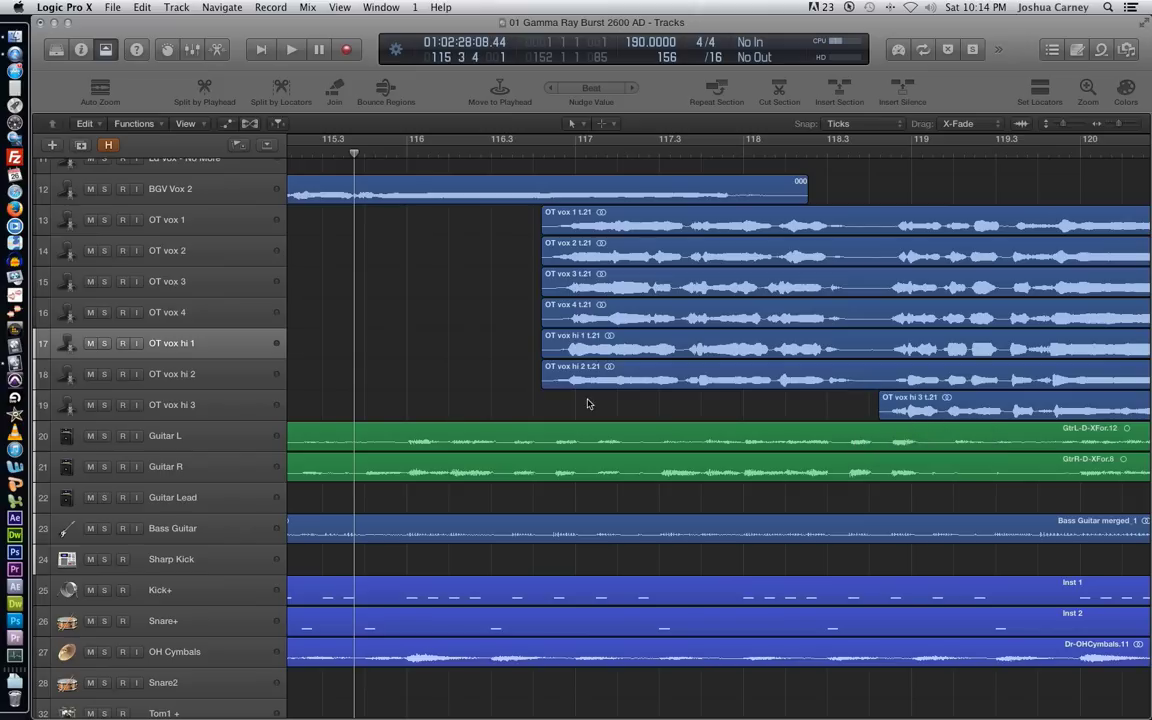
pyautogui.hscroll(10, 488, 344)
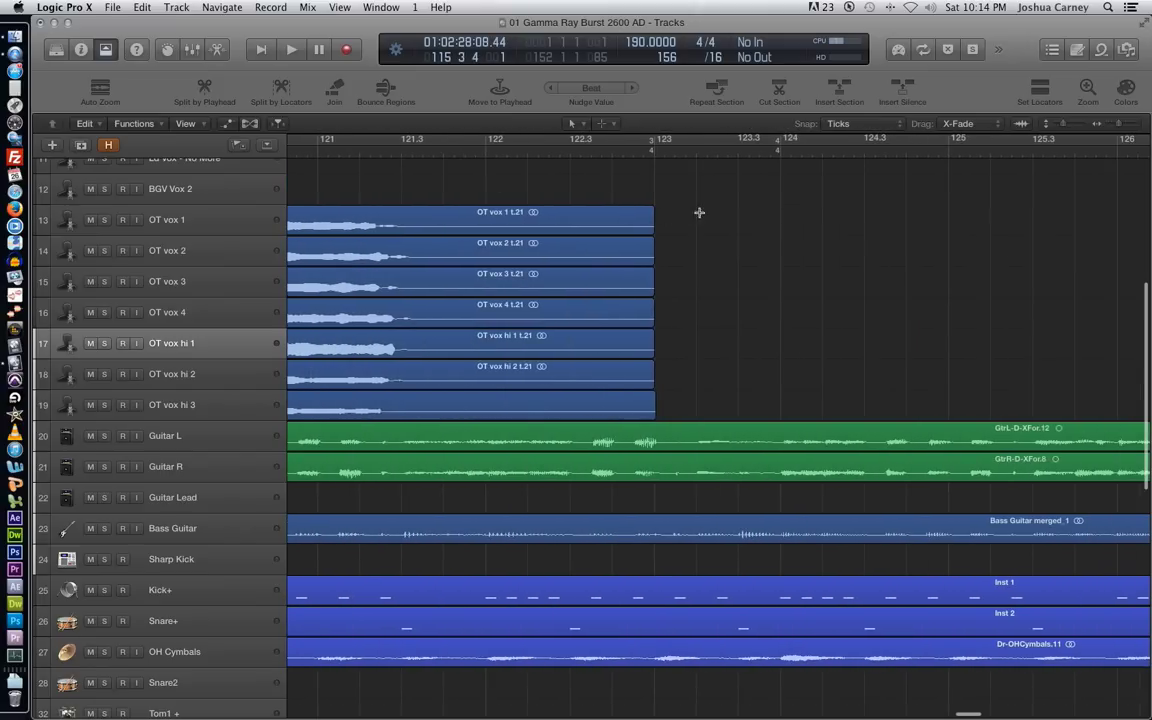
pyautogui.moveTo(726, 216); pyautogui.dragTo(426, 403)
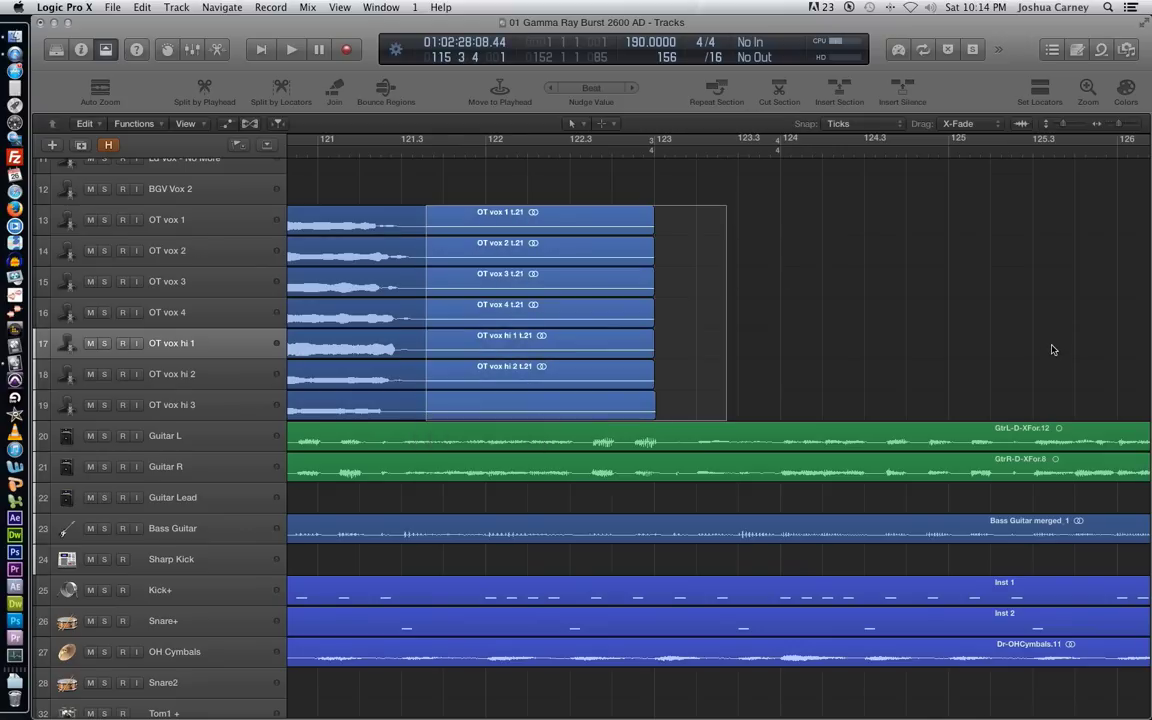
# Delete the trailing portions of the OT vox regions and set snap to Smart
pyautogui.press('Delete')
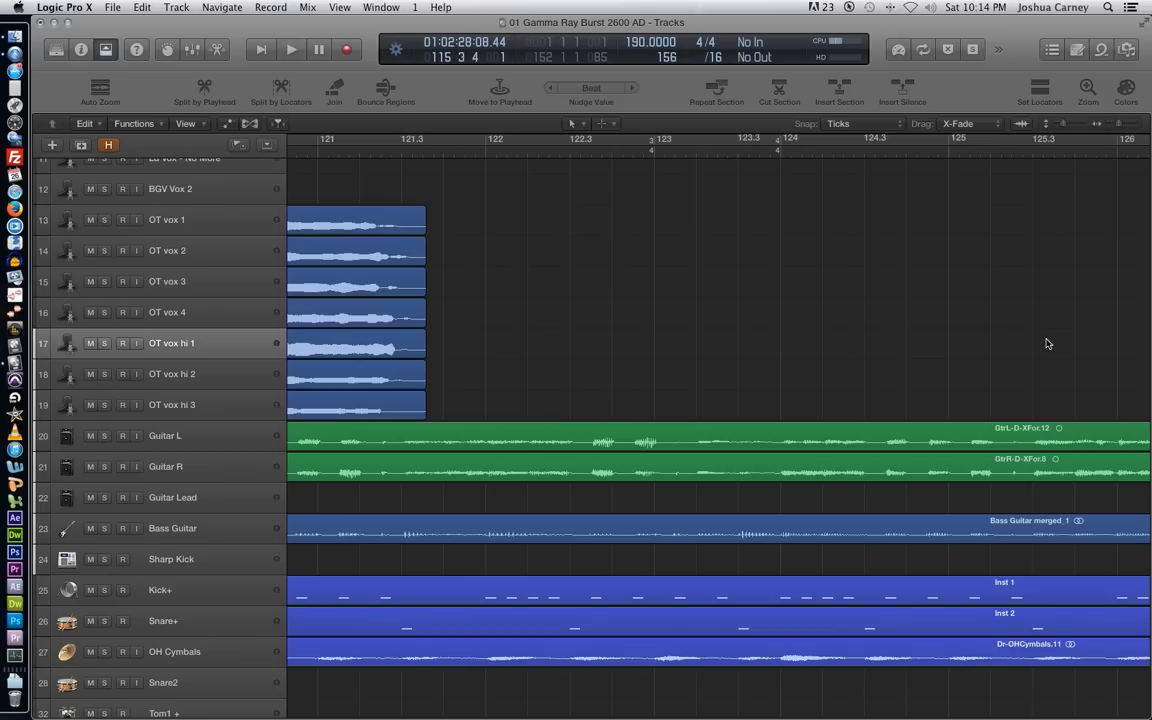
pyautogui.click(870, 123)
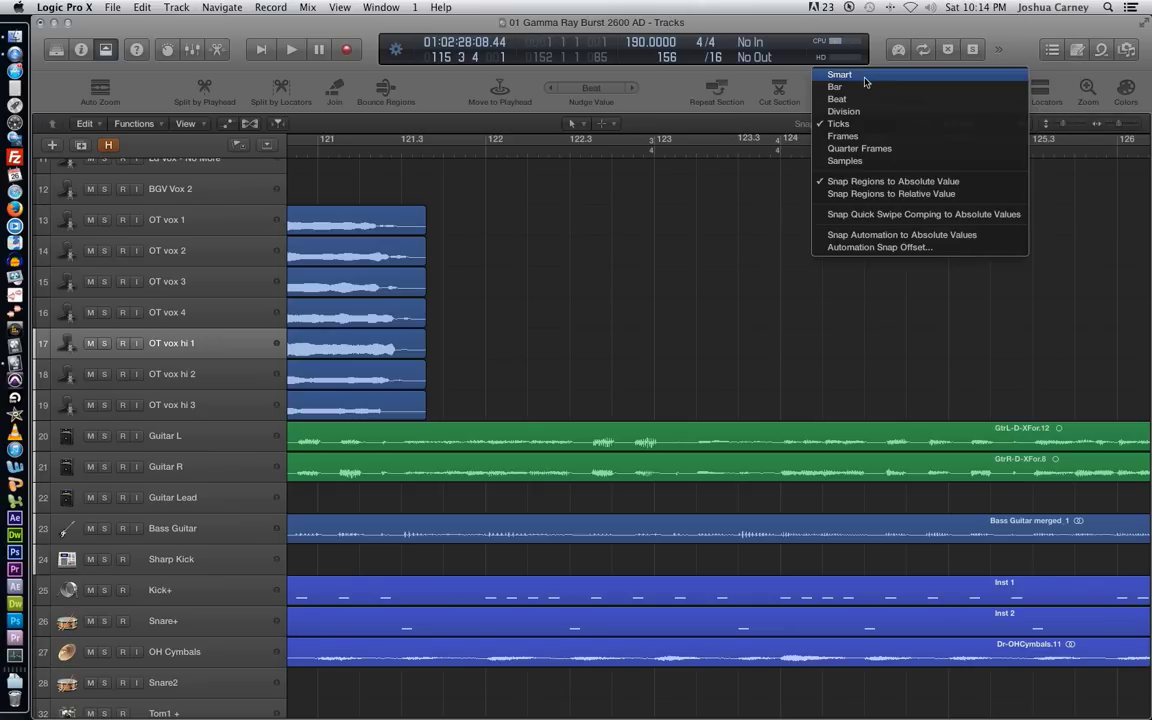
pyautogui.click(865, 78)
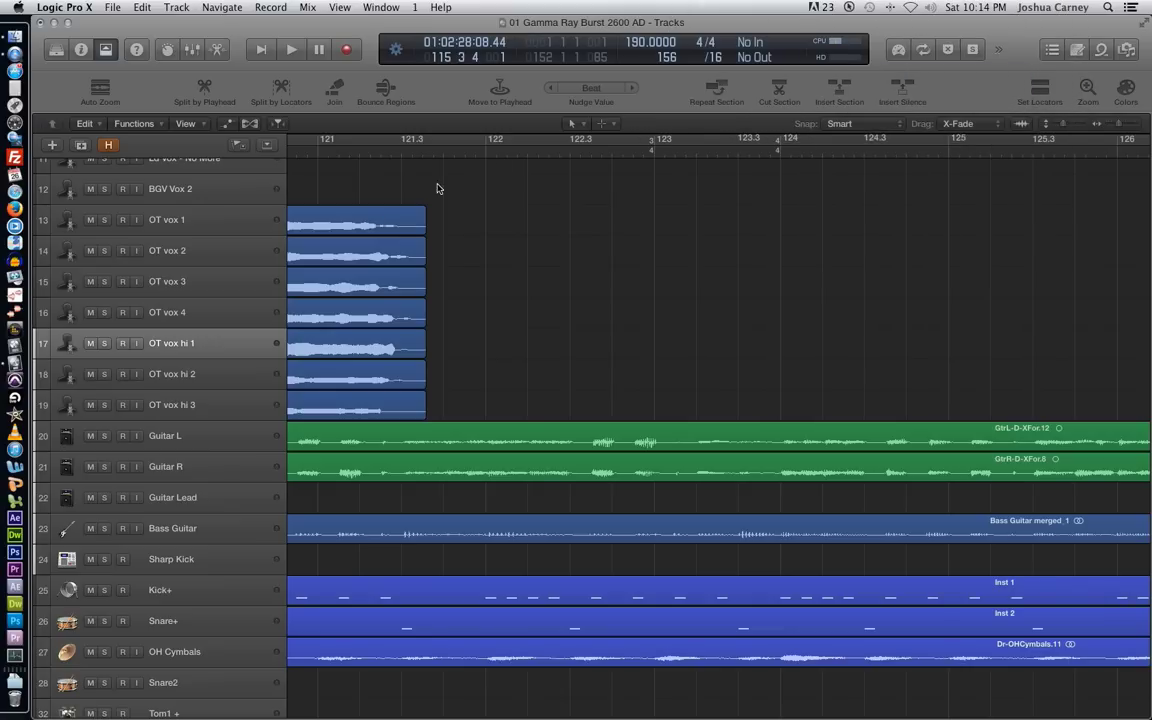
# Select all OT vox regions and drag their ends out to just before bar 122
pyautogui.moveTo(504, 210); pyautogui.dragTo(607, 424)
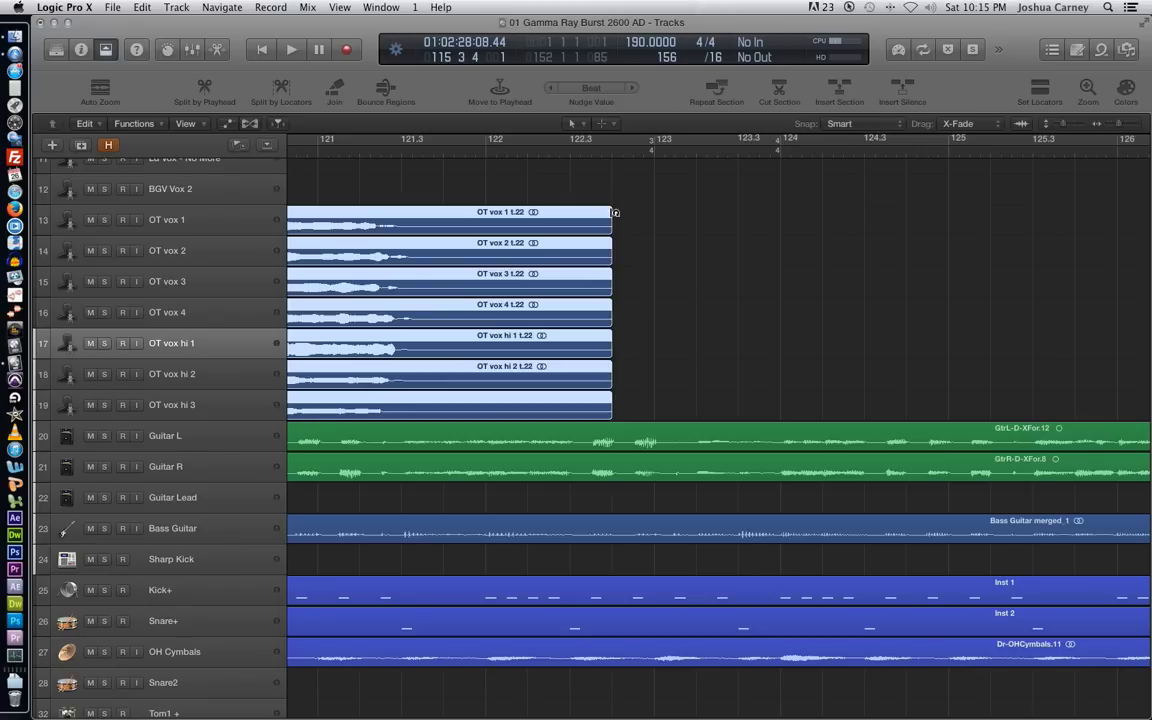
pyautogui.moveTo(612, 229); pyautogui.dragTo(454, 241)
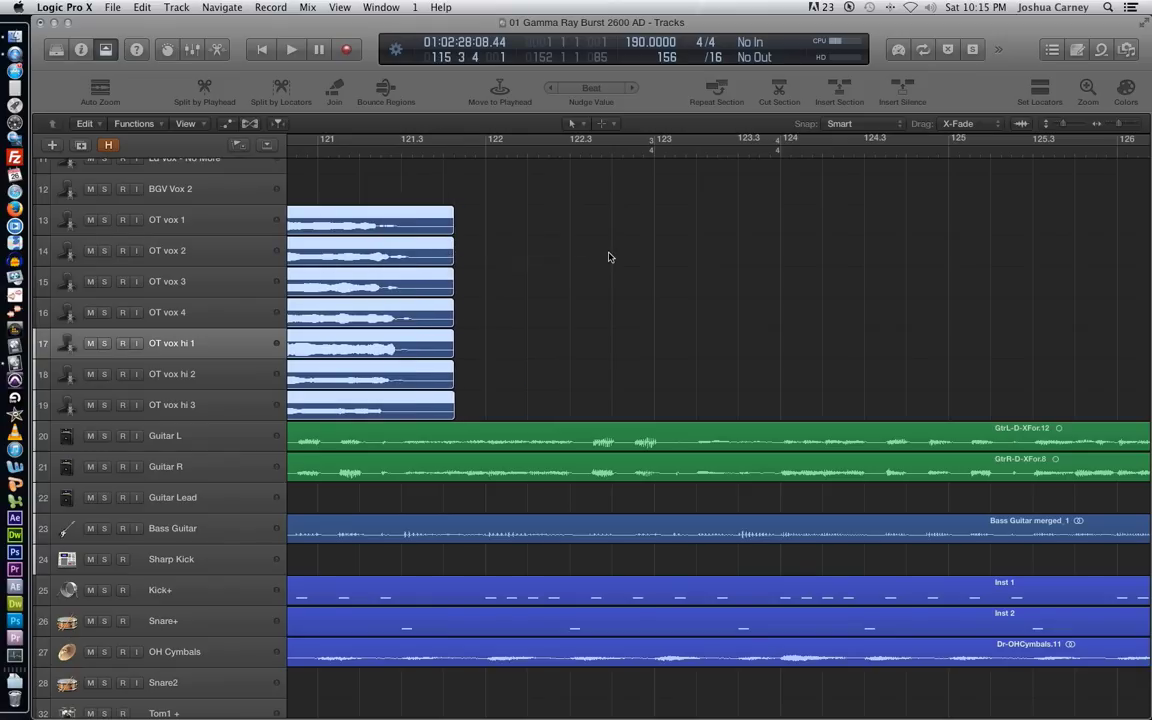
pyautogui.click(886, 124)
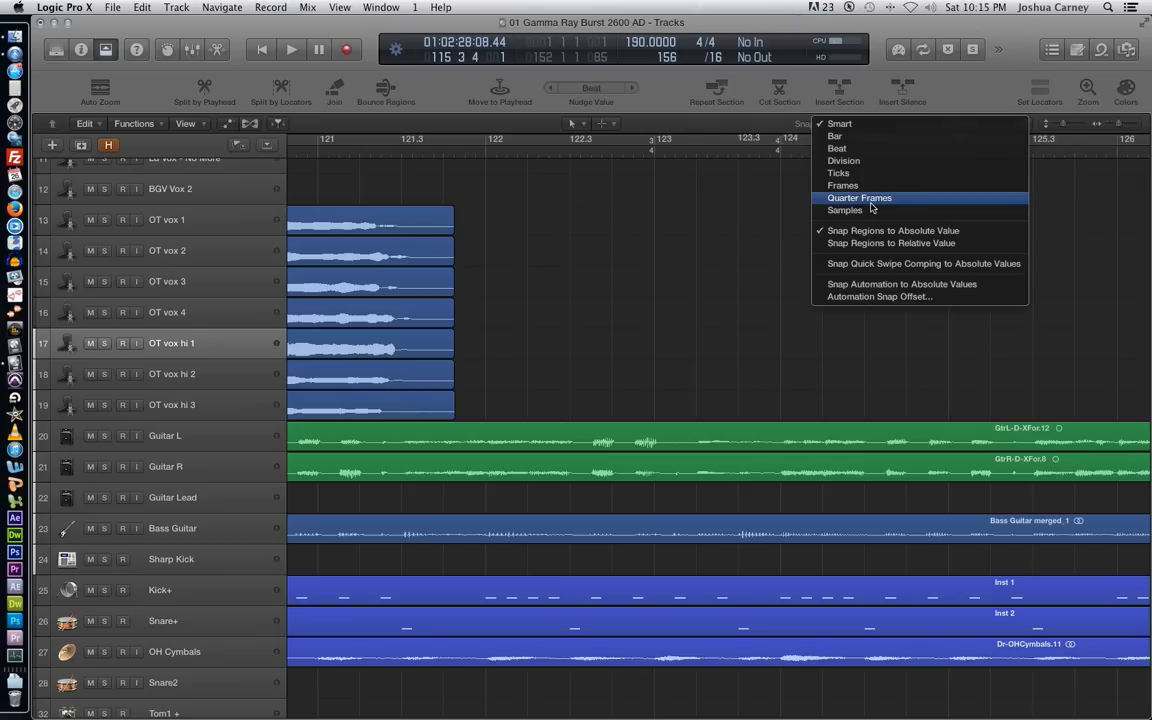
# Switch to the Fade Tool and zoom out to show the whole OT vox regions
pyautogui.click(601, 123)
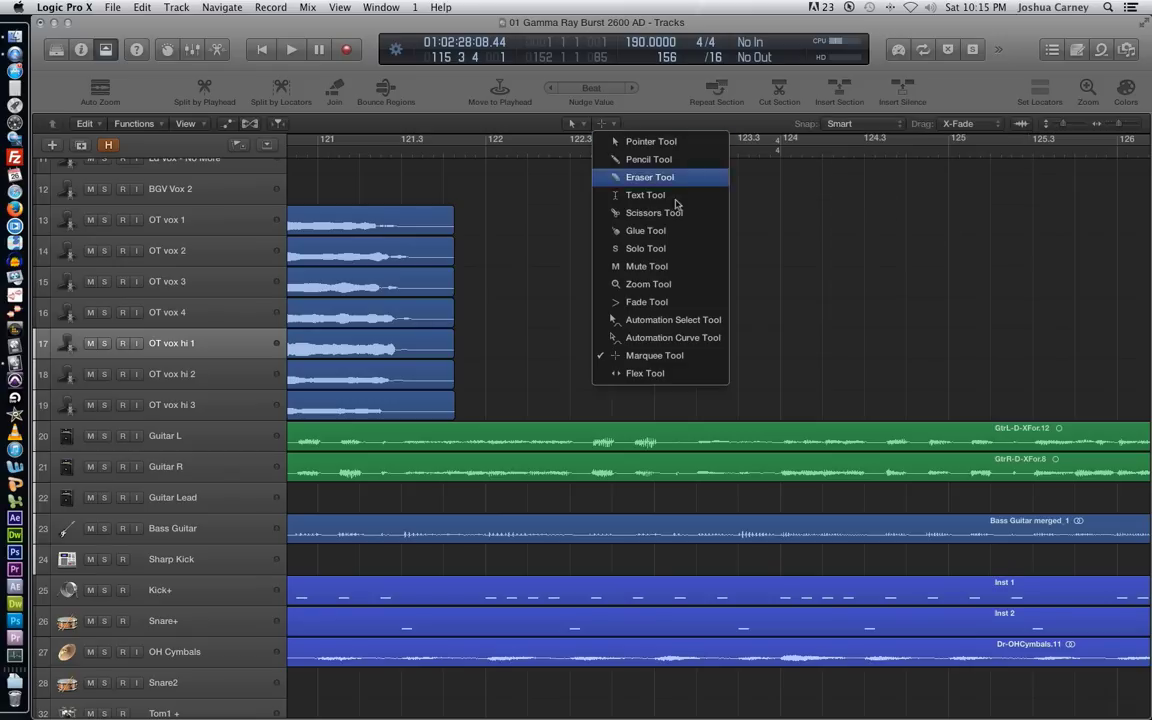
pyautogui.click(646, 301)
pyautogui.hscroll(-5, 728, 257)
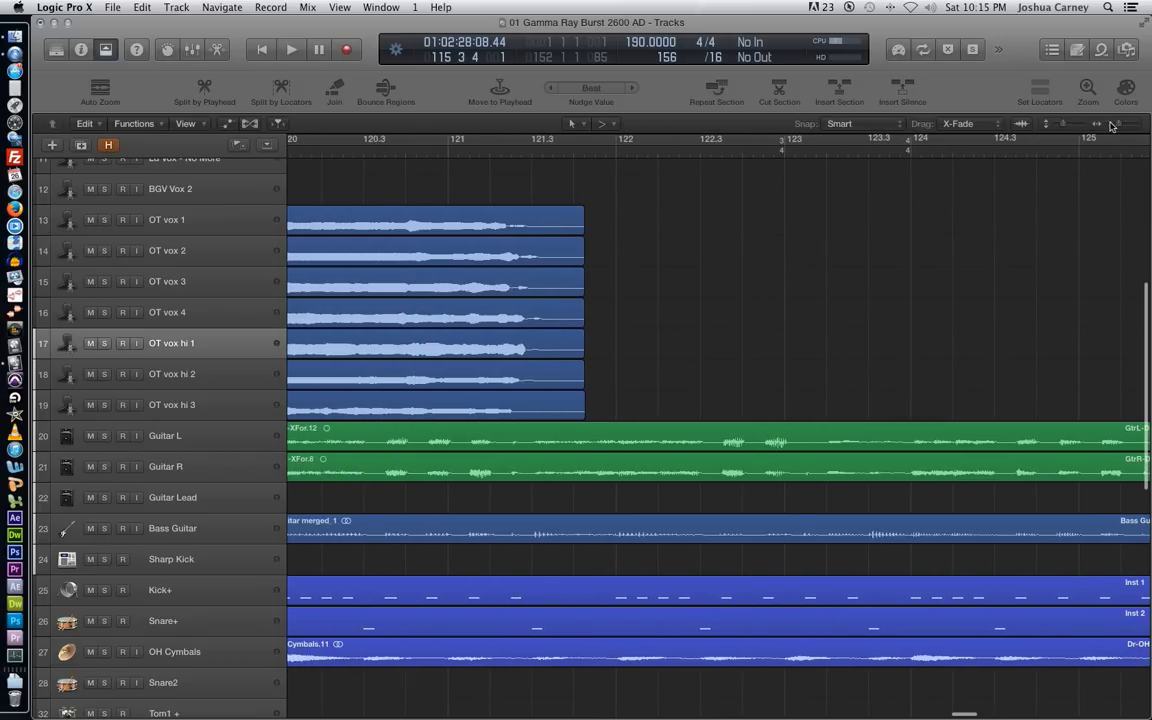
pyautogui.press('super+Left')
pyautogui.hscroll(-4, 735, 295)
pyautogui.hscroll(-4, 735, 295)
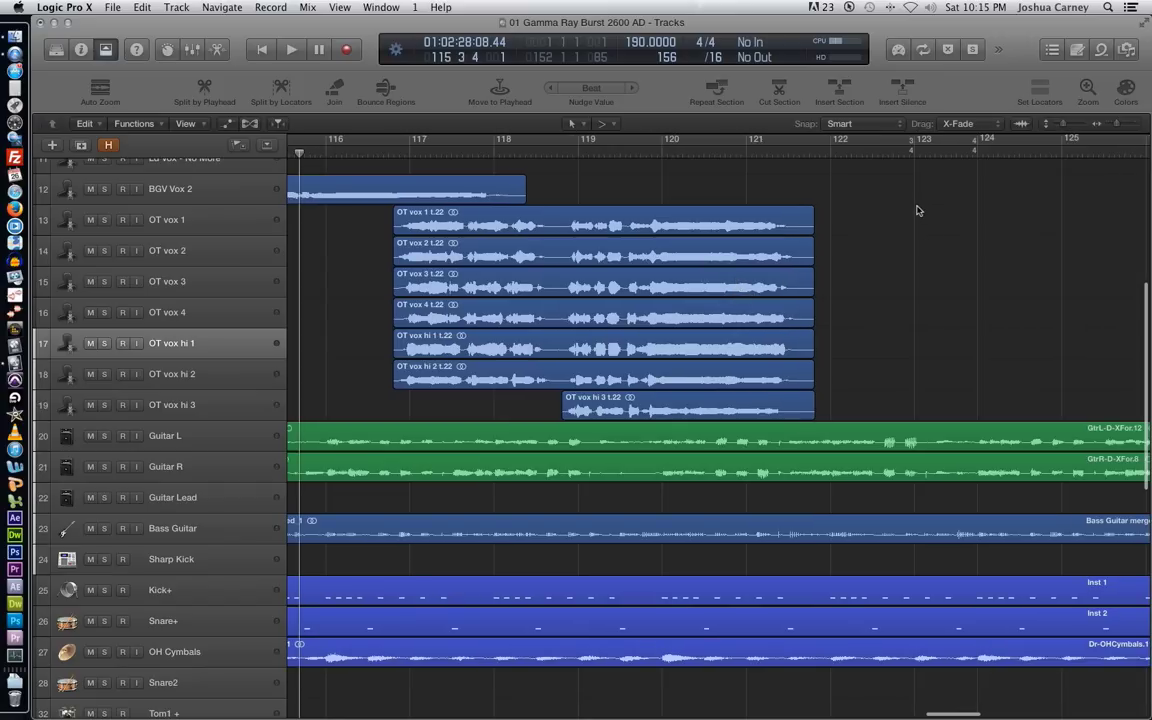
# Add short fade-ins and fade-outs to the OT vox regions, including OT vox hi 3
pyautogui.moveTo(908, 214); pyautogui.dragTo(825, 343)
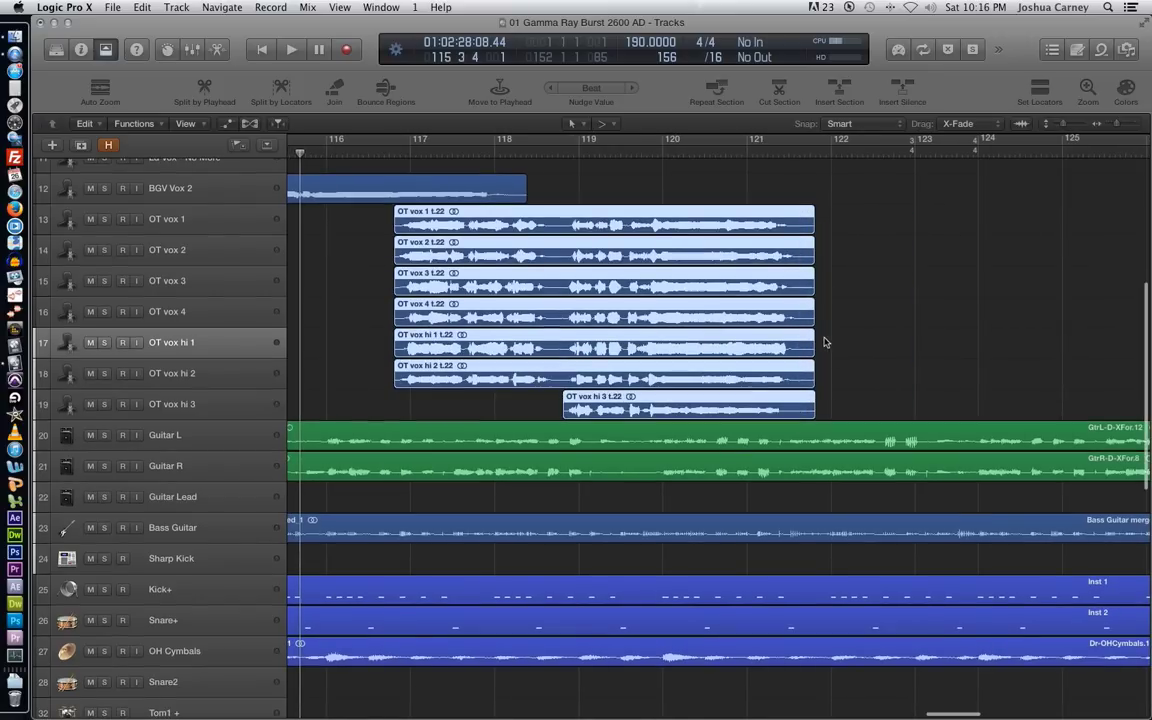
pyautogui.click(363, 384)
pyautogui.moveTo(320, 206); pyautogui.dragTo(404, 372)
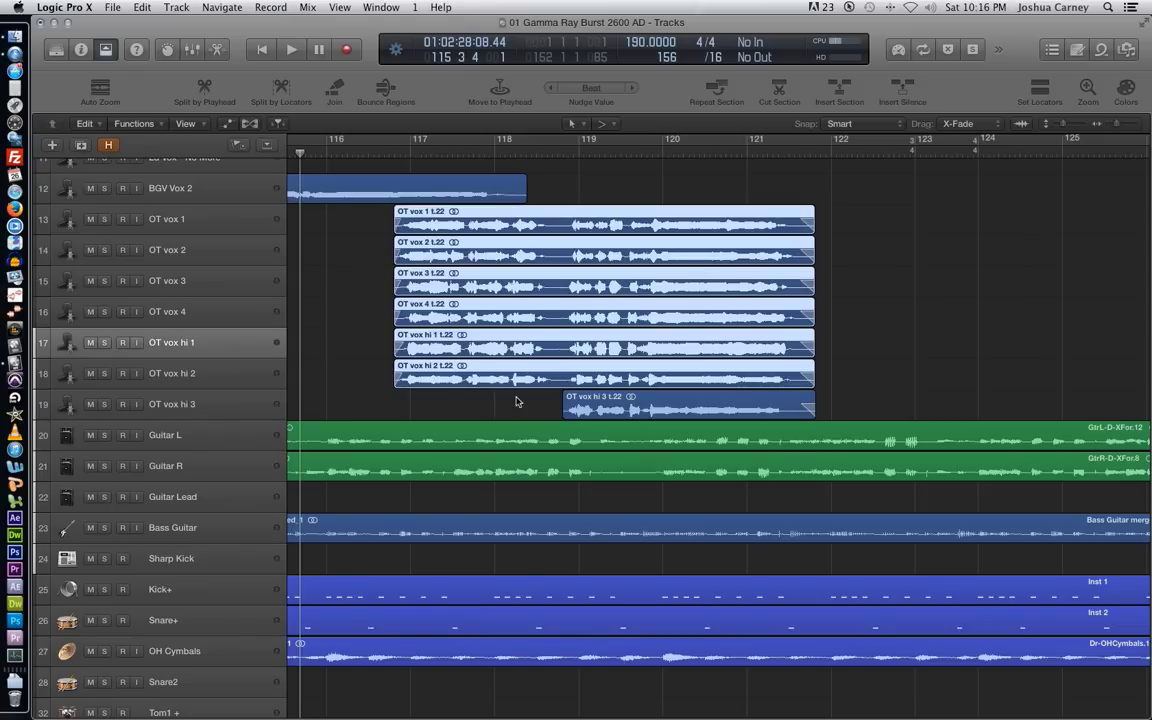
pyautogui.click(470, 365)
pyautogui.click(600, 405)
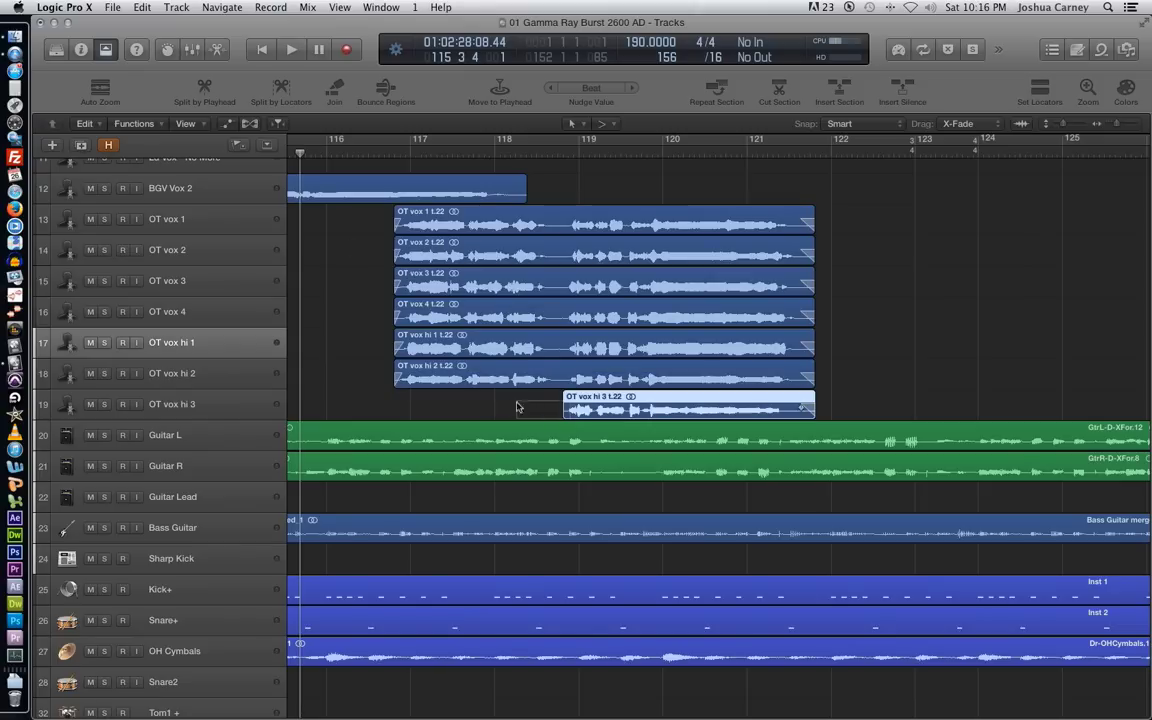
pyautogui.click(901, 331)
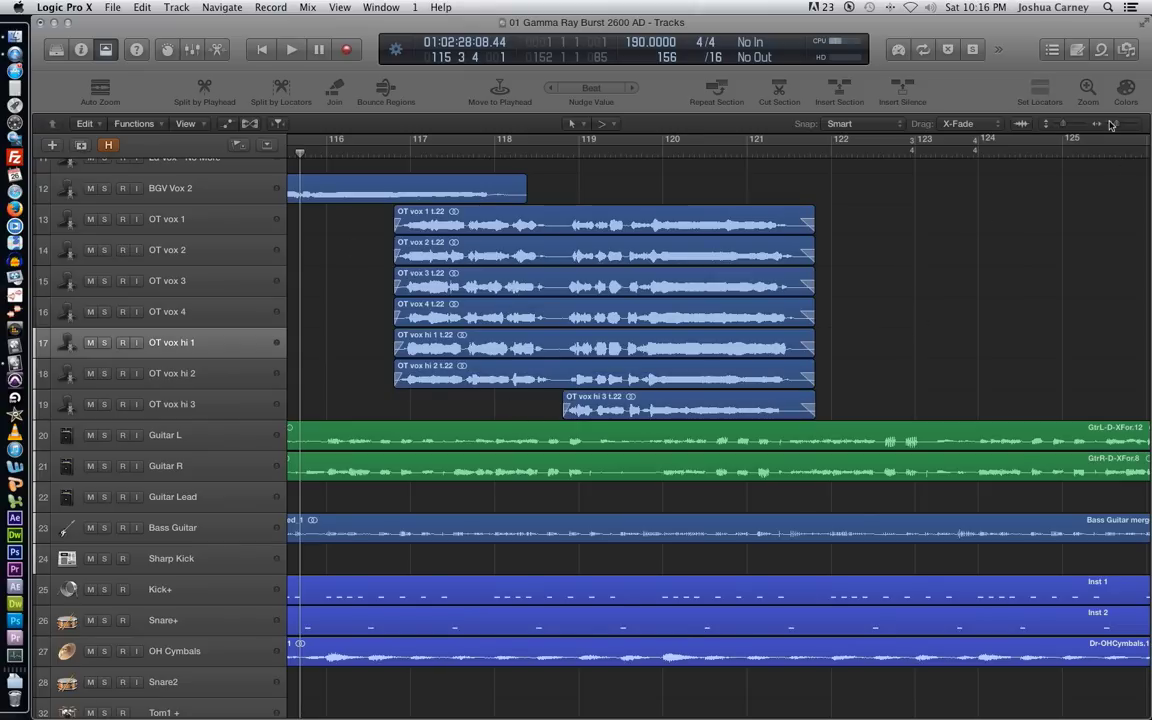
# Solo OT vox tracks 13–19, audition the faded vocals to bar 123, then unsolo them
pyautogui.press('super+Left')
pyautogui.press('super+Left')
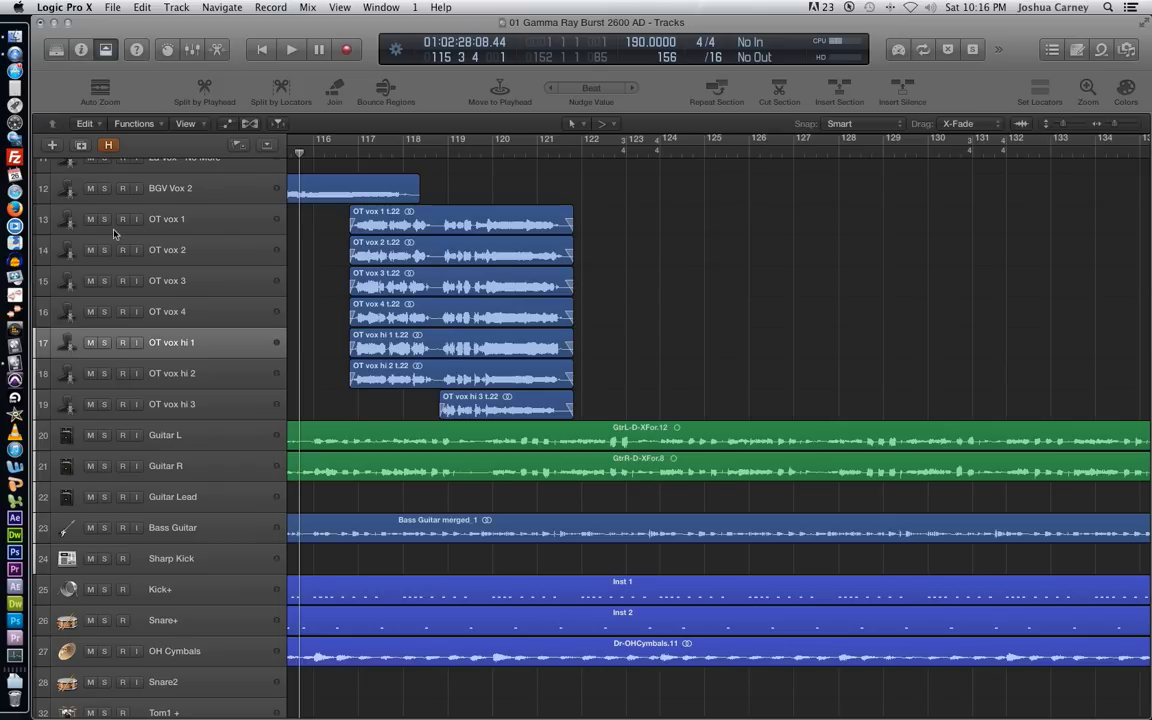
pyautogui.moveTo(105, 224); pyautogui.dragTo(105, 398)
pyautogui.press('space')
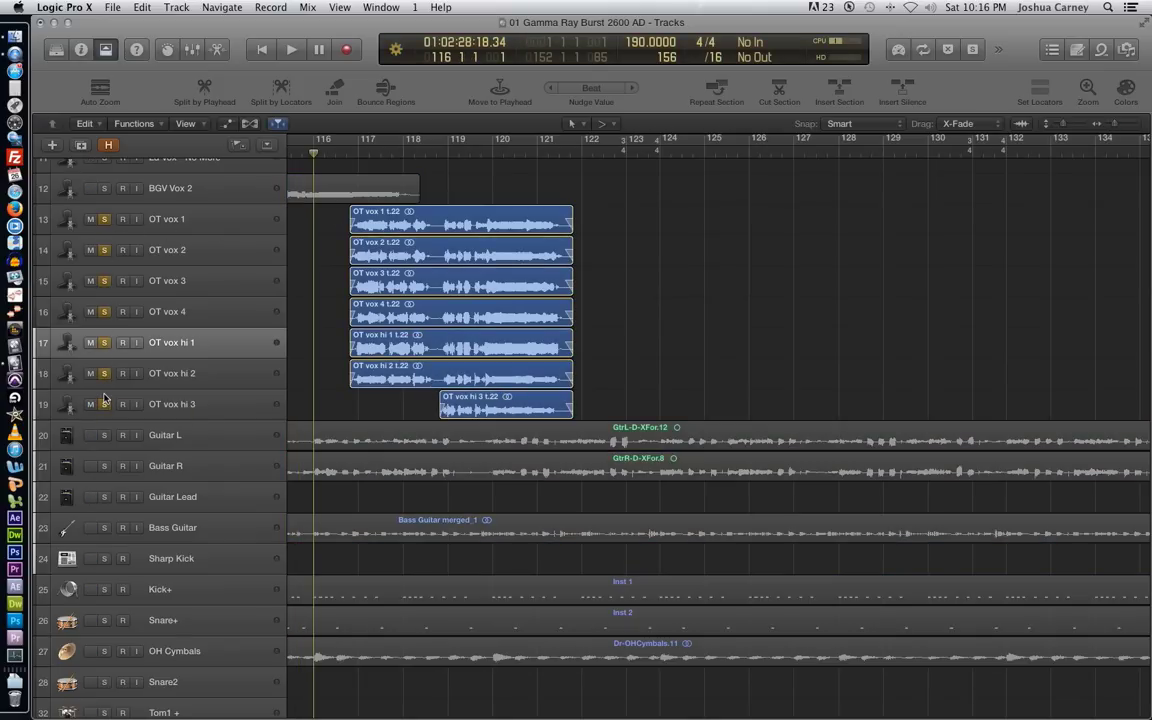
pyautogui.press('space')
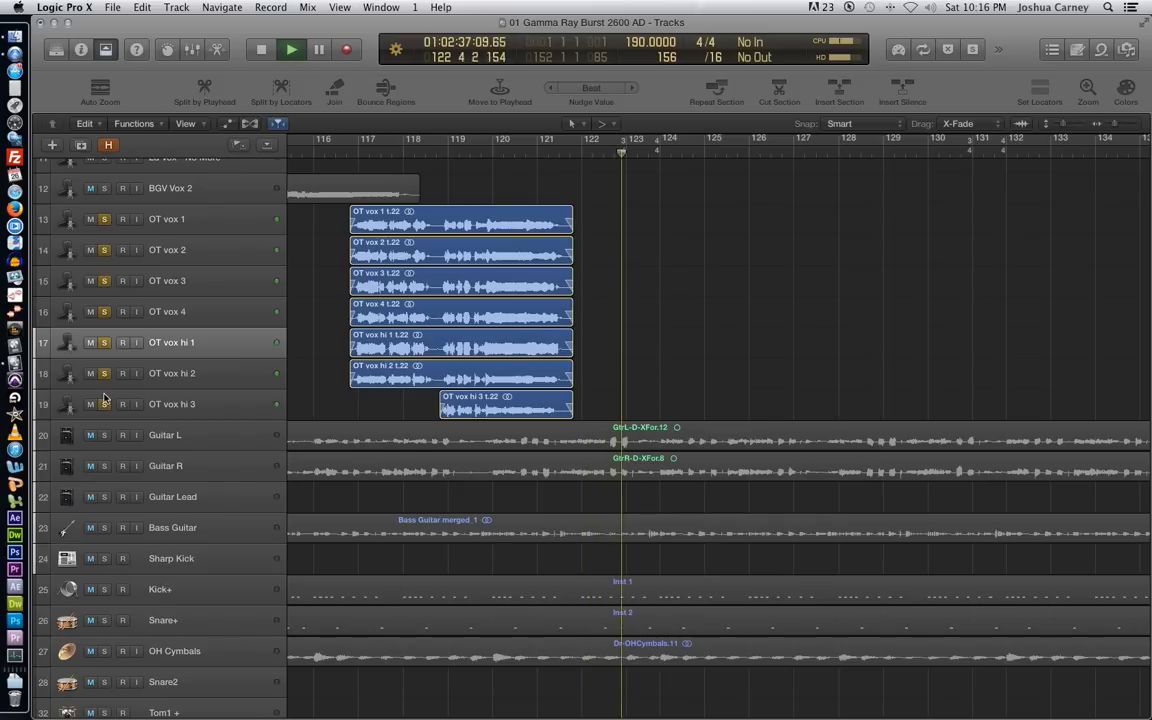
pyautogui.press('space')
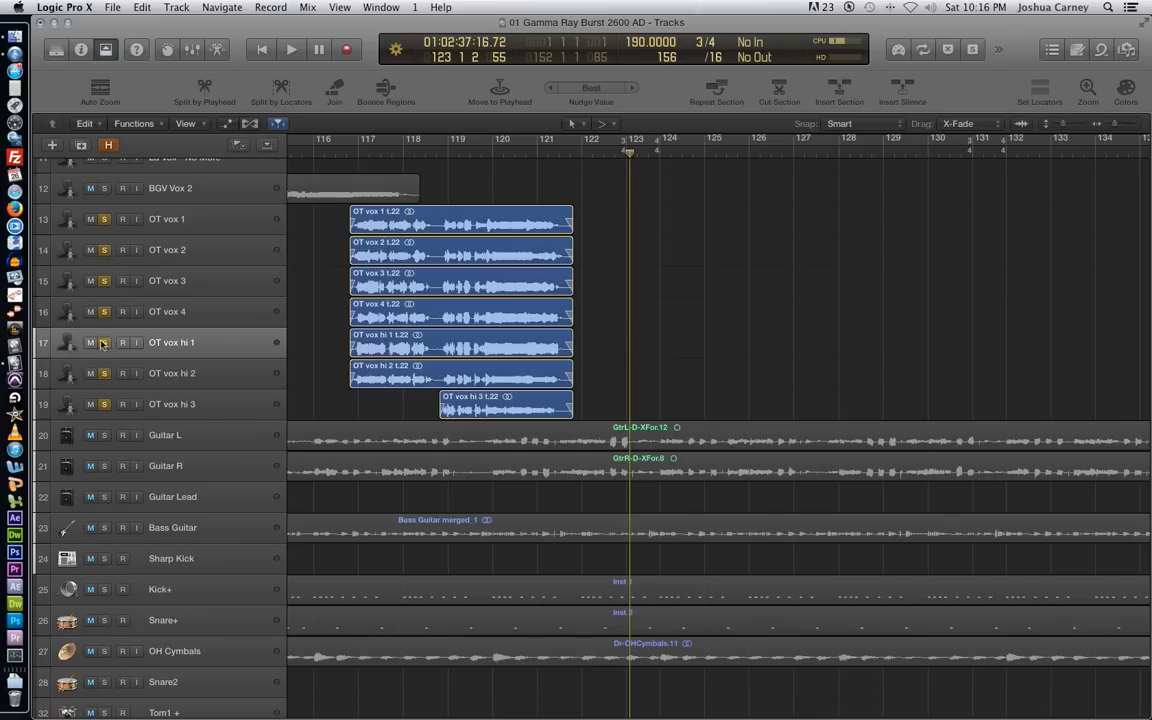
pyautogui.moveTo(97, 219); pyautogui.dragTo(97, 404)
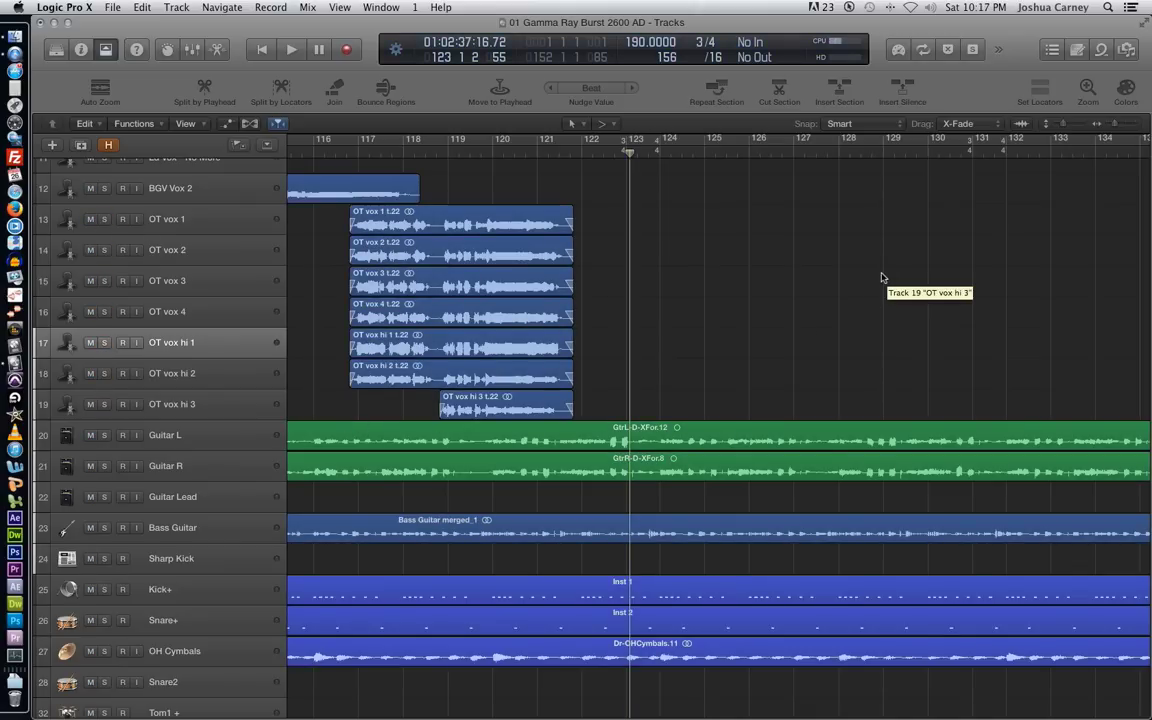
# Set region snapping to Bar
pyautogui.hscroll(-3, 881, 277)
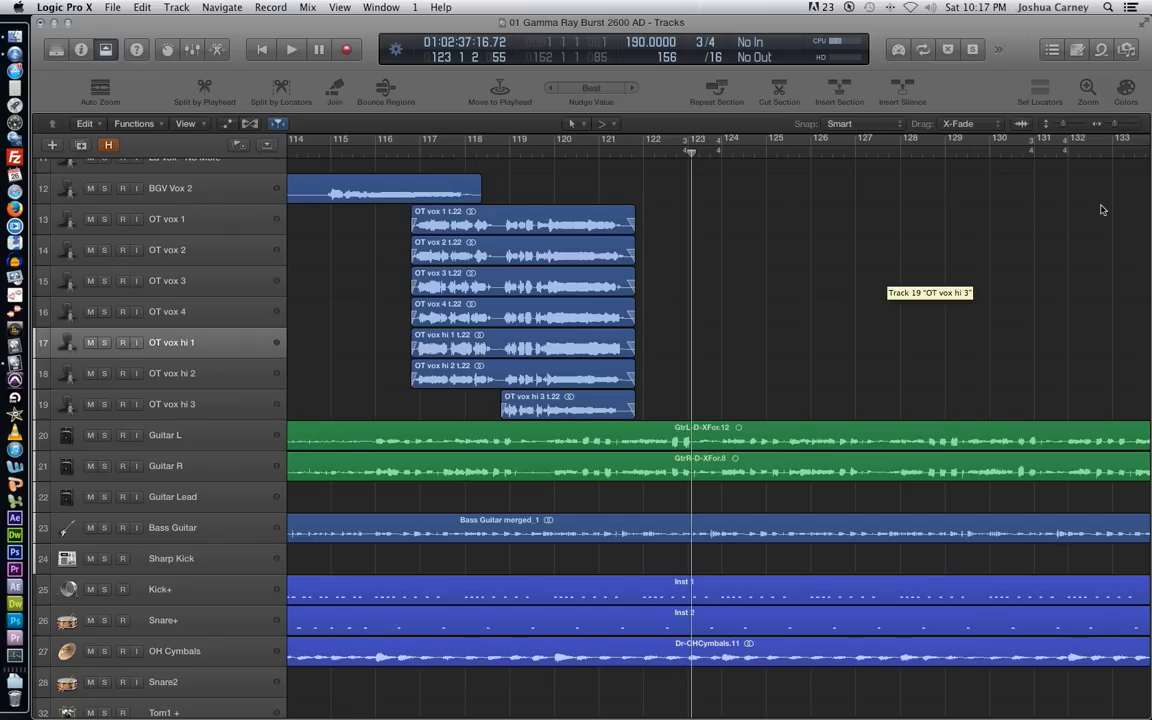
pyautogui.click(870, 126)
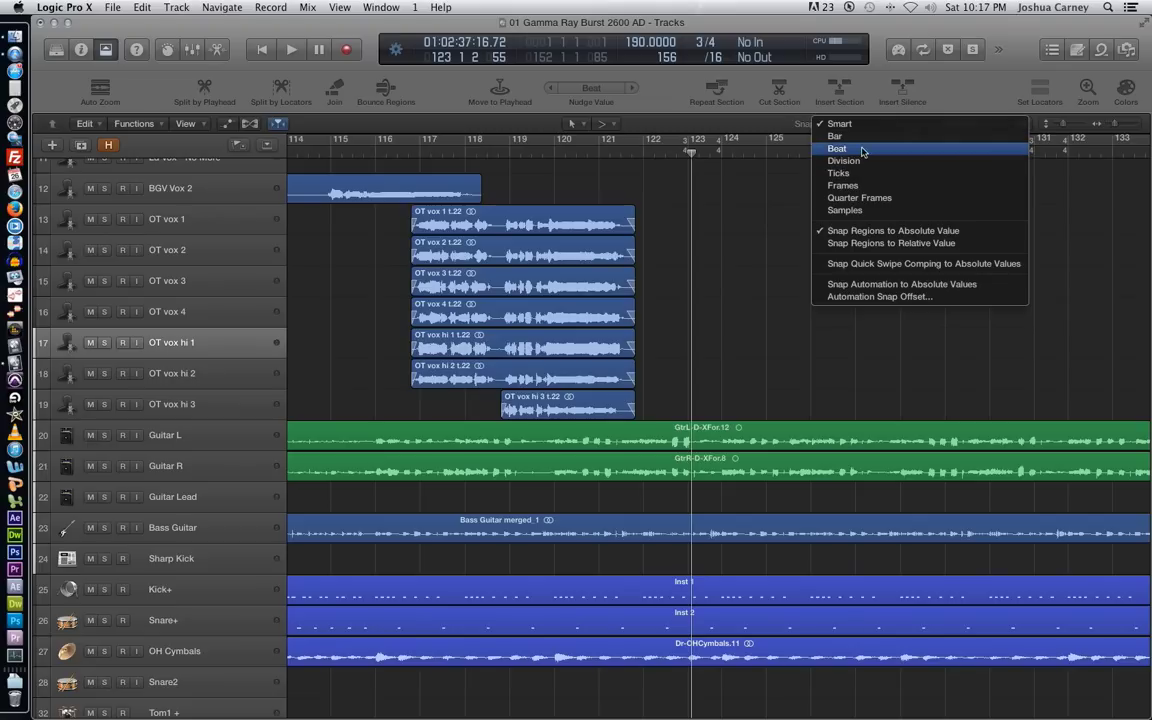
pyautogui.click(835, 136)
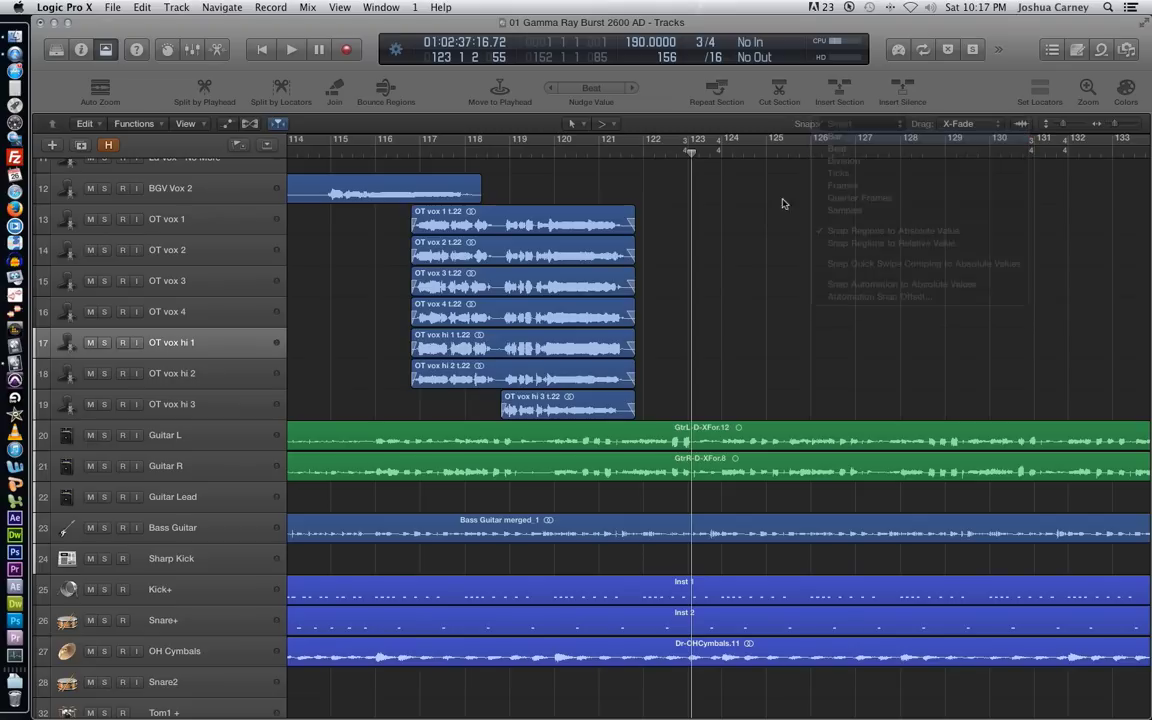
# Option-drag copies of the seven OT vox regions to bar 124 and deselect them
pyautogui.moveTo(790, 206); pyautogui.dragTo(468, 399)
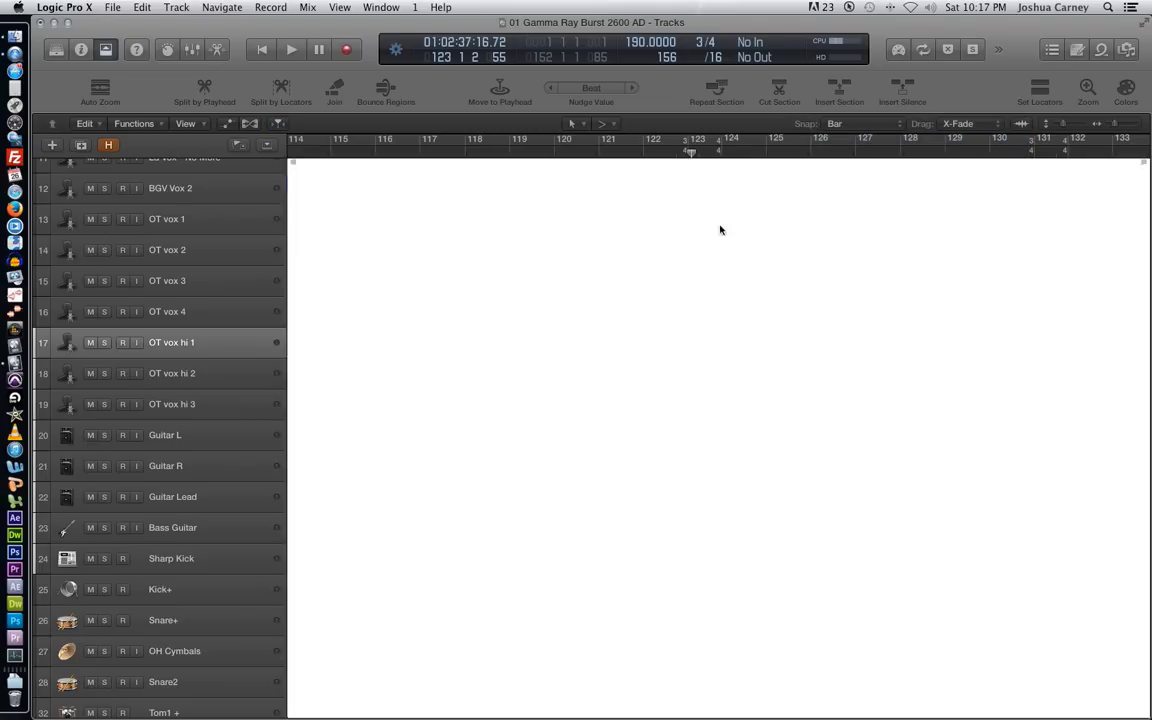
pyautogui.moveTo(720, 230); pyautogui.dragTo(497, 404)
pyautogui.moveTo(485, 218); pyautogui.dragTo(787, 214)
pyautogui.click(750, 195)
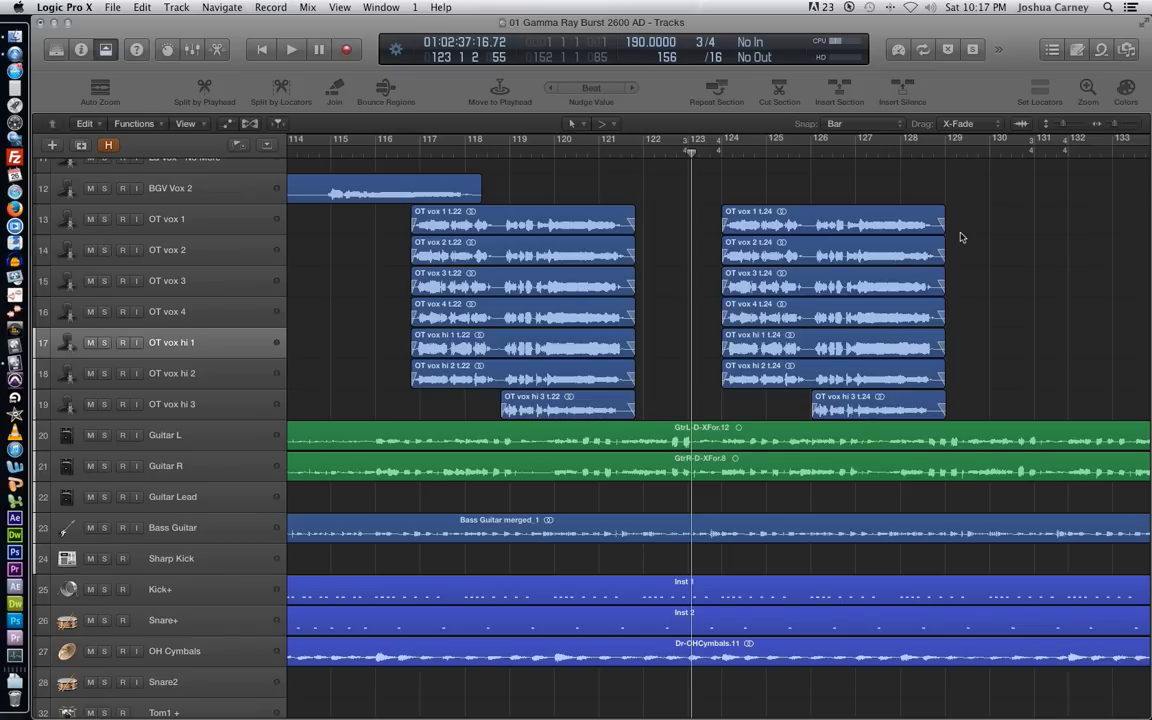
# Undo the bar-124 copy and switch region snapping to Relative Value
pyautogui.press('super+z')
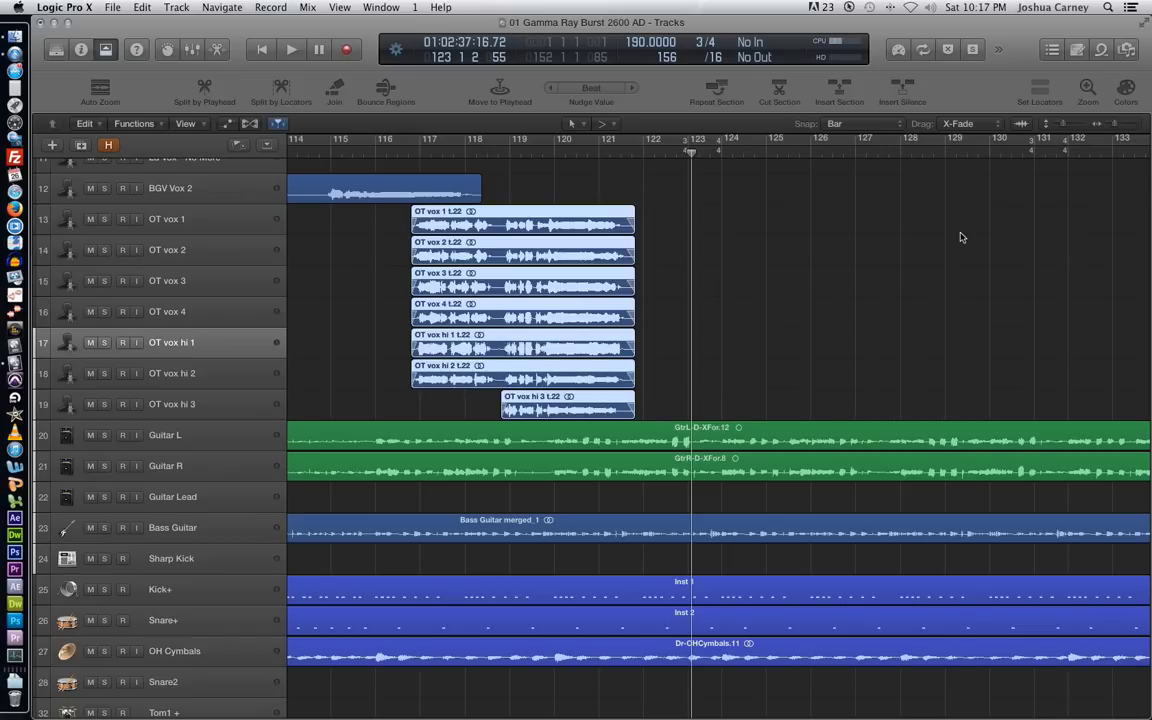
pyautogui.click(884, 129)
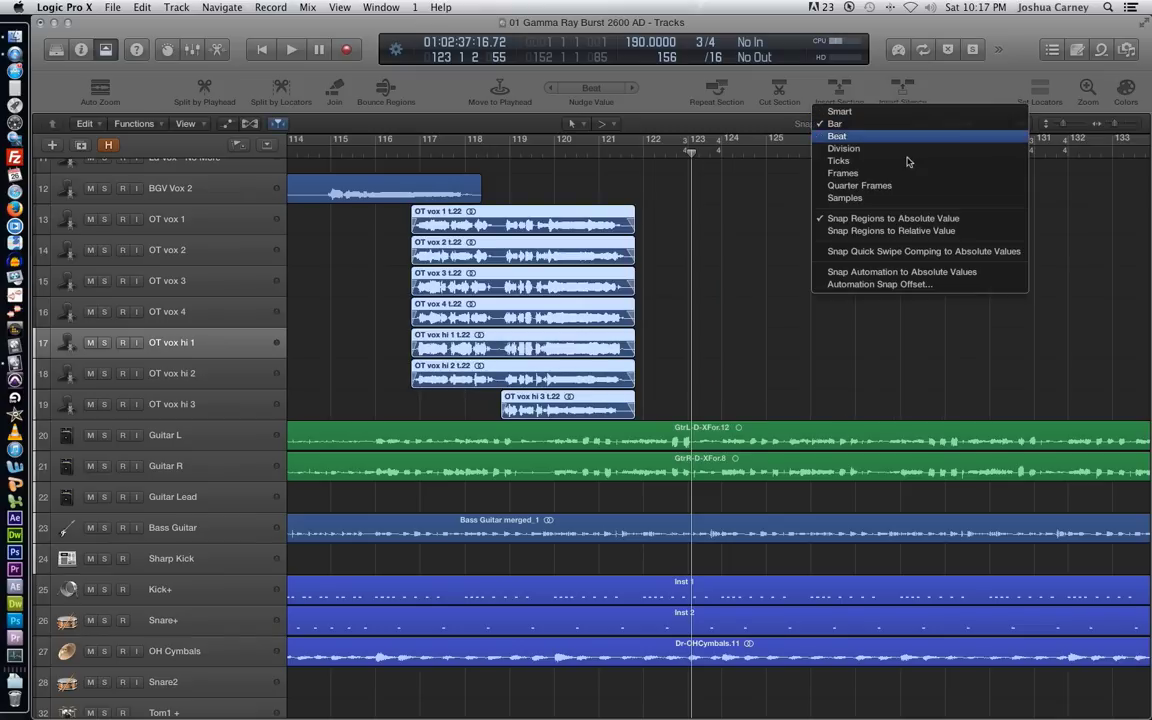
pyautogui.click(940, 233)
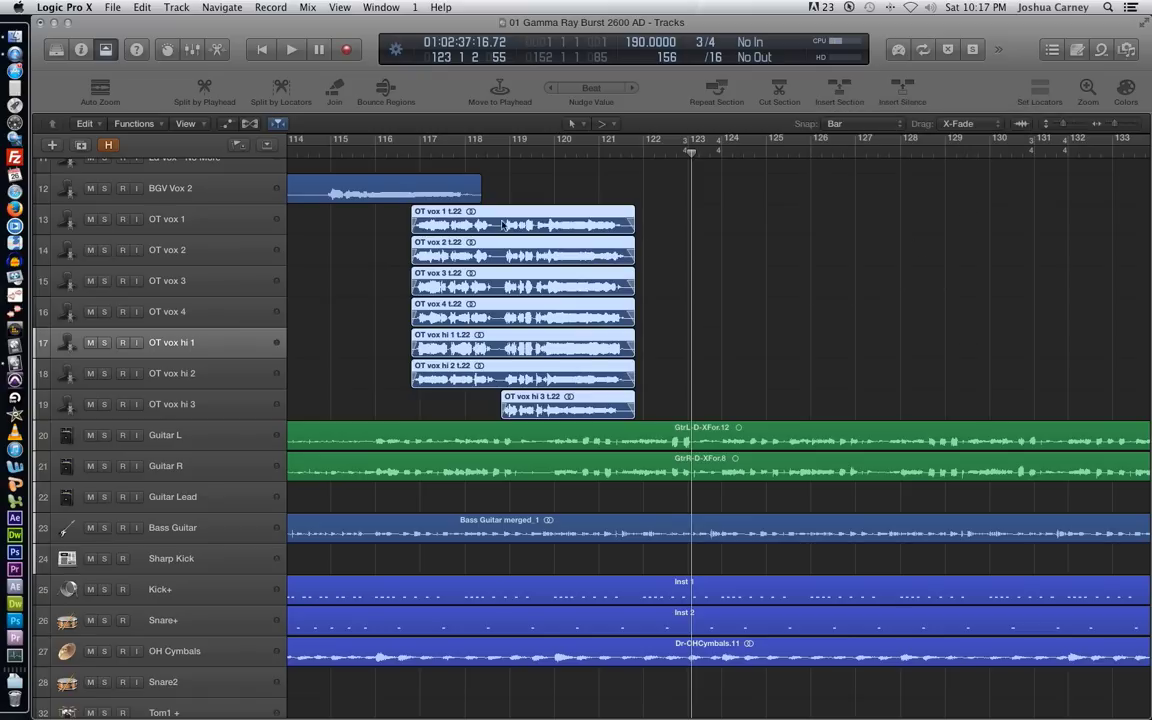
# Copy the OT vox regions to bar 124, then copy the t.24 set to bar 132
pyautogui.moveTo(486, 225); pyautogui.dragTo(847, 226)
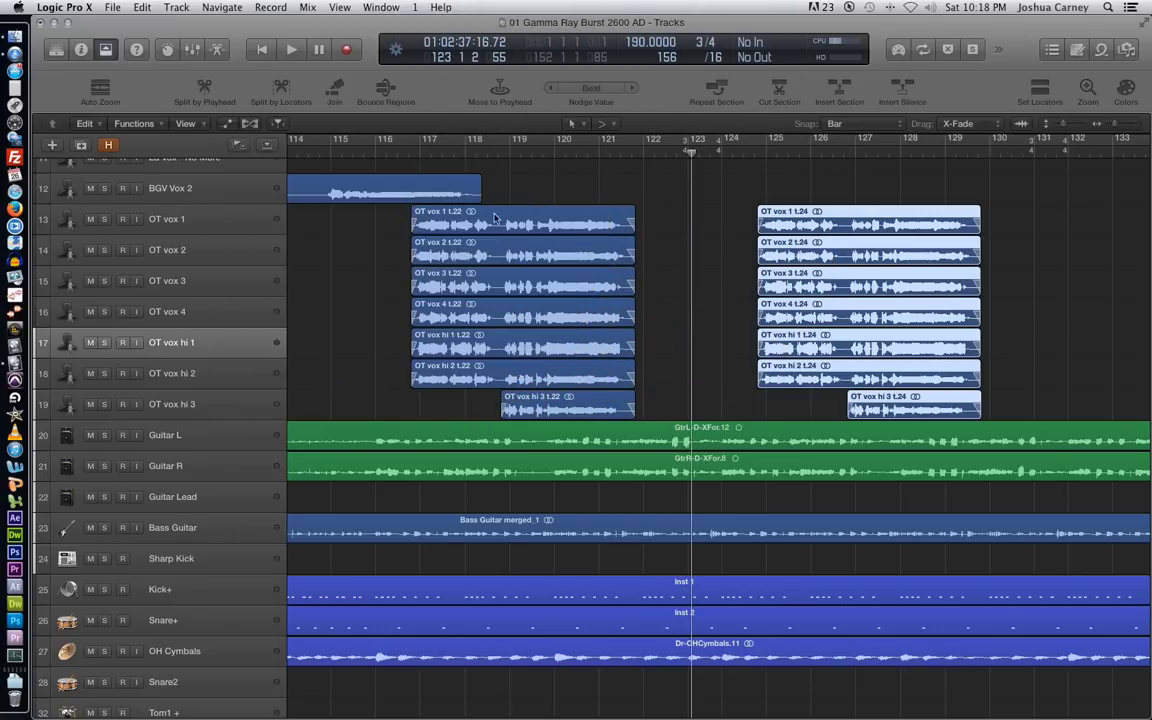
pyautogui.click(1110, 127)
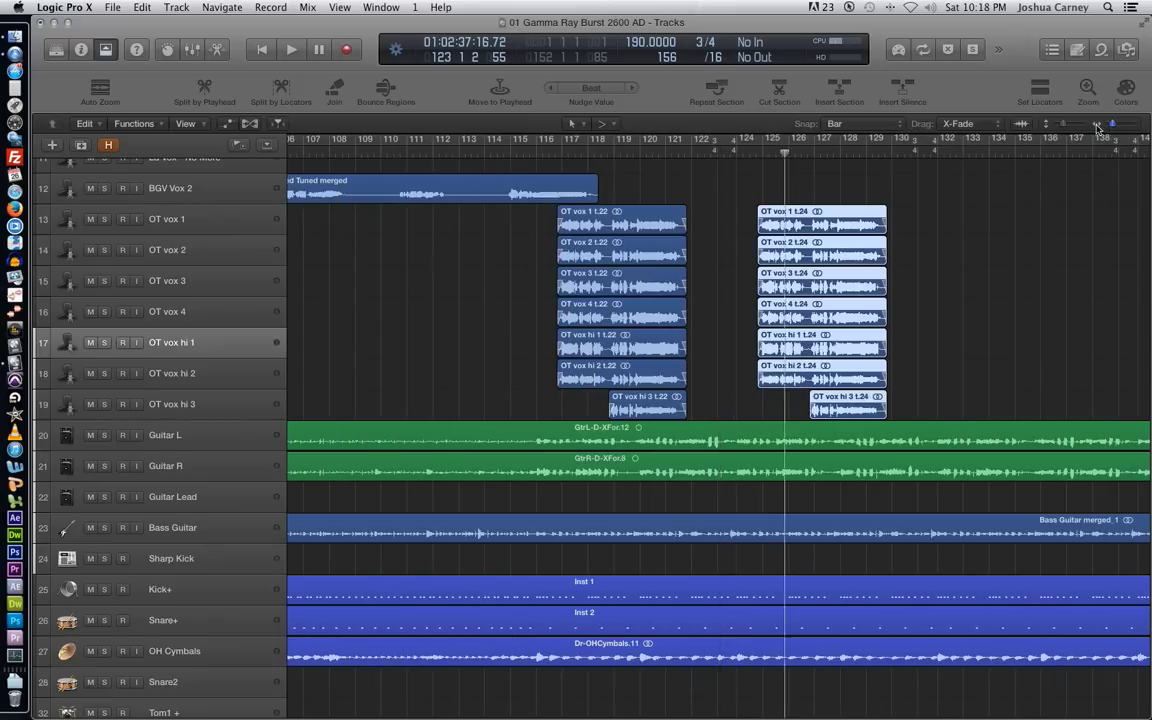
pyautogui.press('z')
pyautogui.scroll(5, 1050, 227)
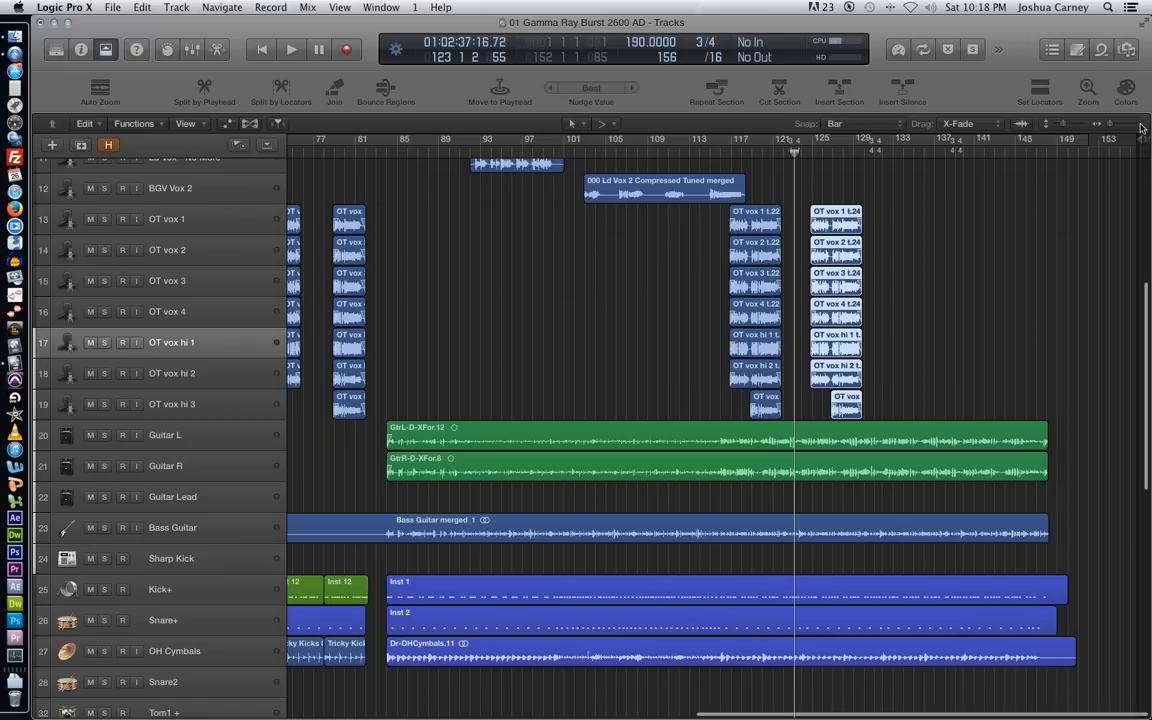
pyautogui.scroll(3, 1027, 118)
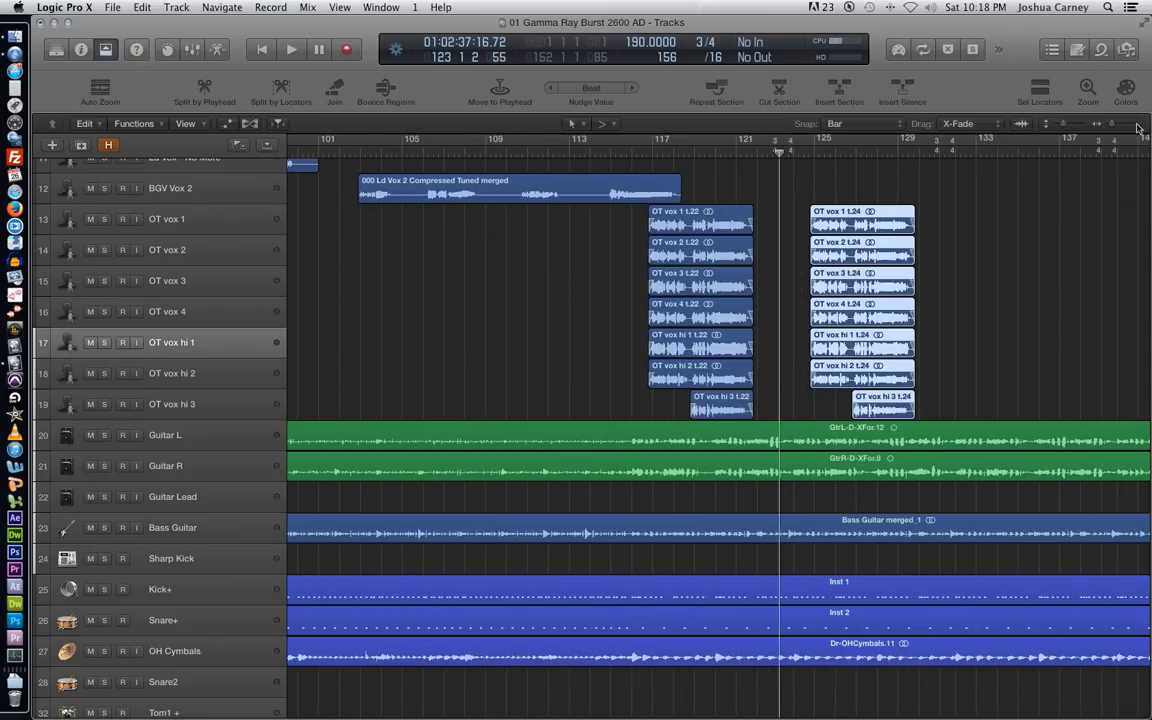
pyautogui.hscroll(3, 963, 221)
pyautogui.moveTo(845, 175); pyautogui.dragTo(606, 369)
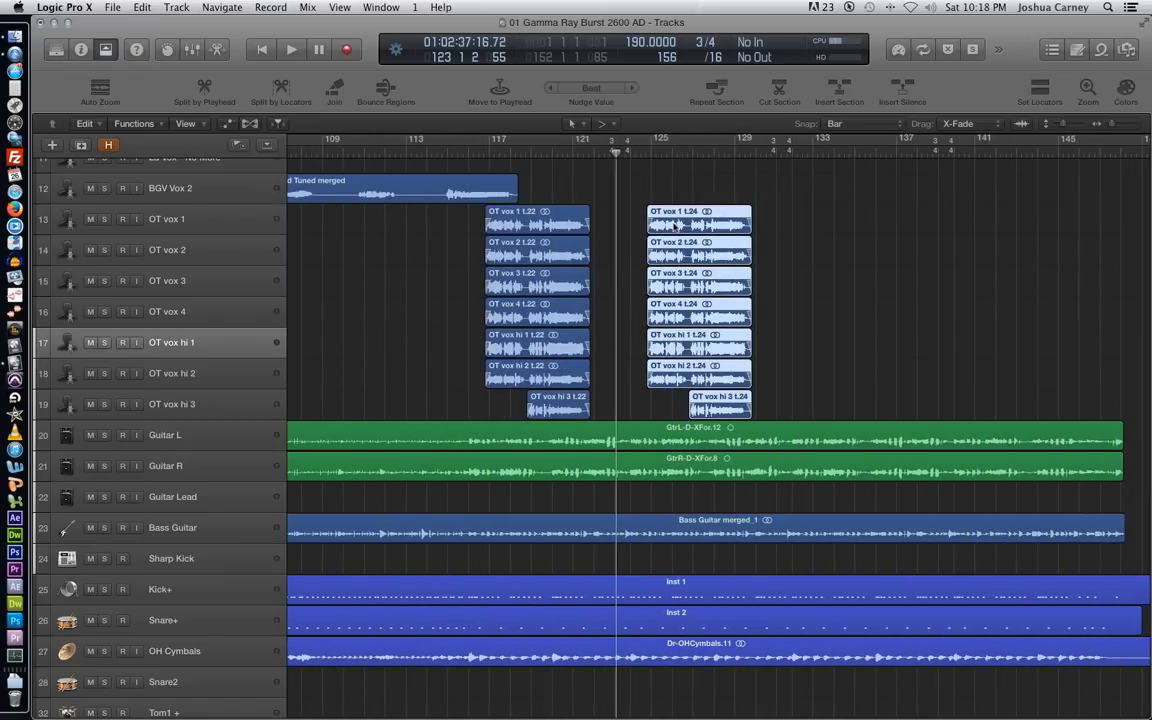
pyautogui.moveTo(675, 225); pyautogui.dragTo(998, 218)
pyautogui.scroll(-1, 843, 220)
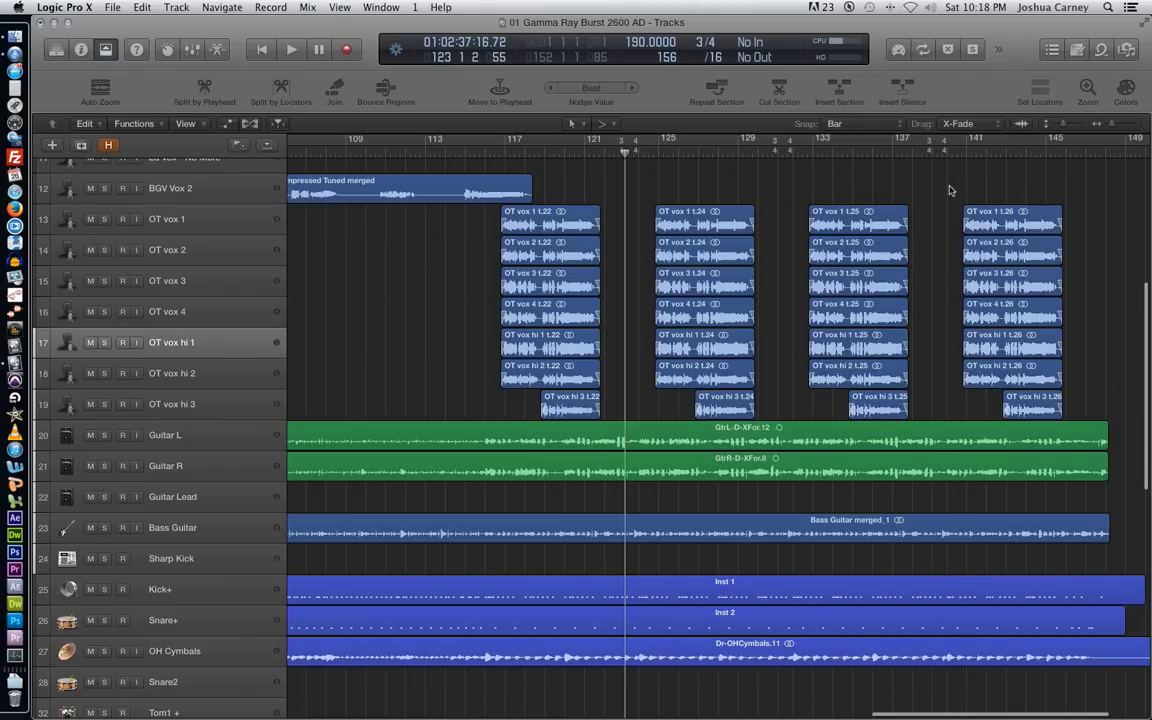
# Play the arrangement from bar 115 through the OT vox region sets
pyautogui.click(464, 152)
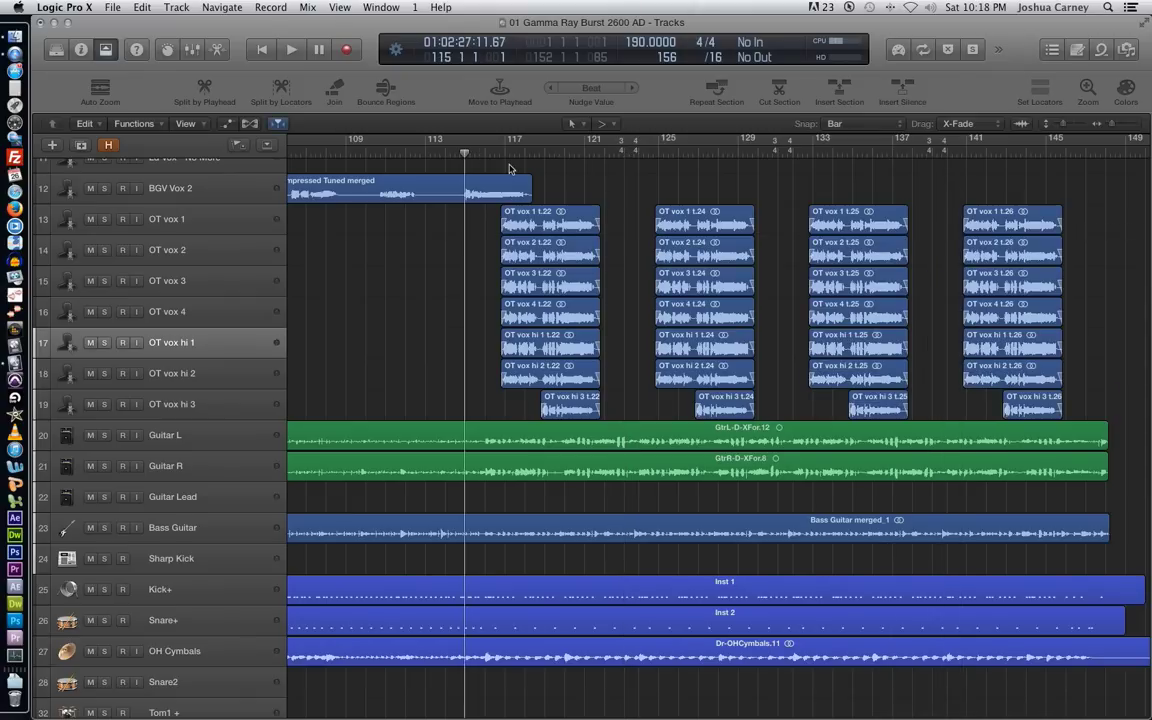
pyautogui.press('space')
pyautogui.press('space')
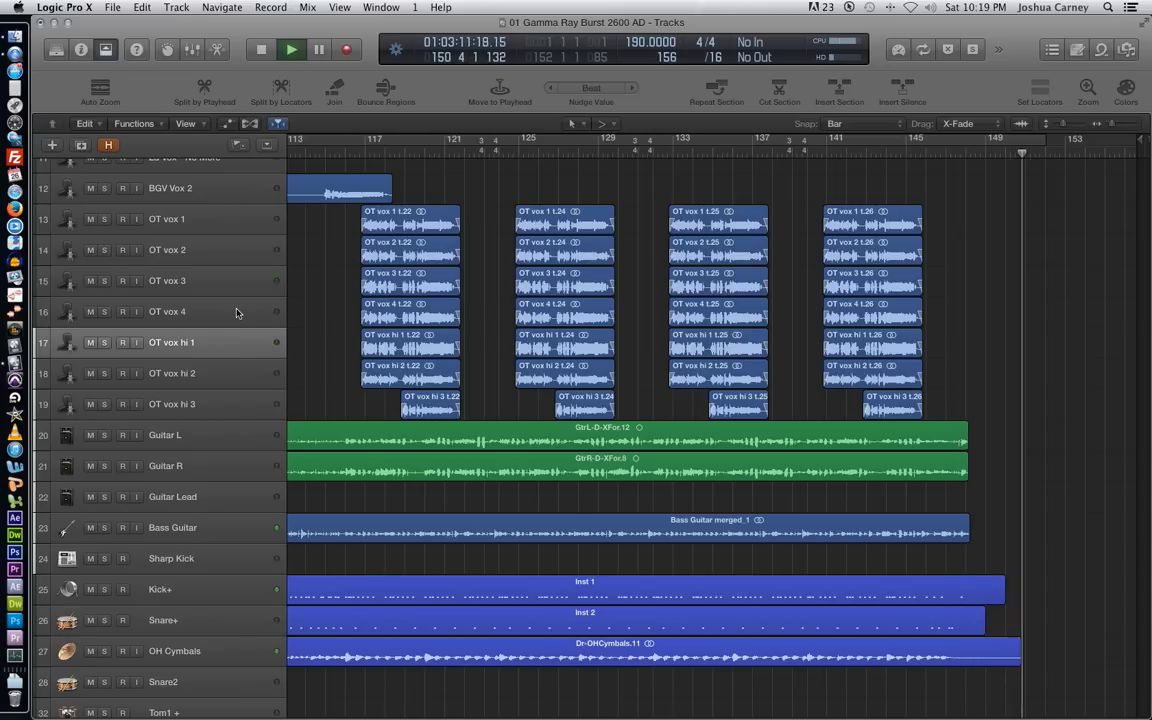
# Stop playback, confirm snap is on Bar with relative region snapping, and show the Drag modes
pyautogui.press('space')
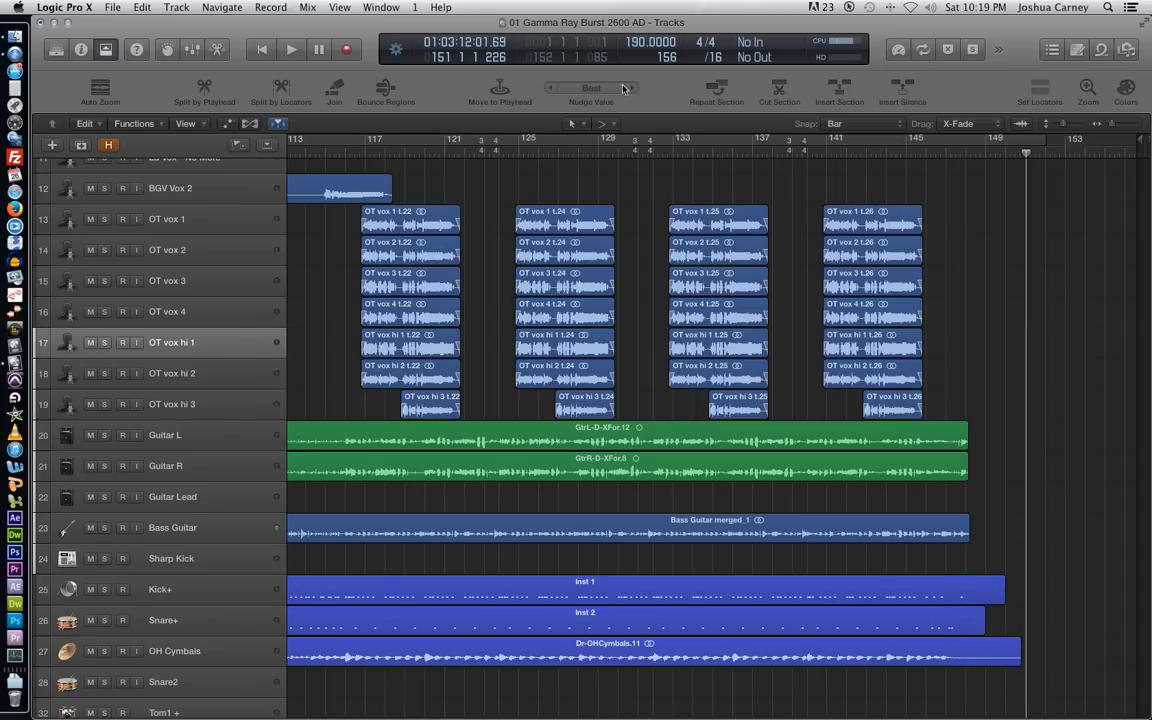
pyautogui.click(832, 125)
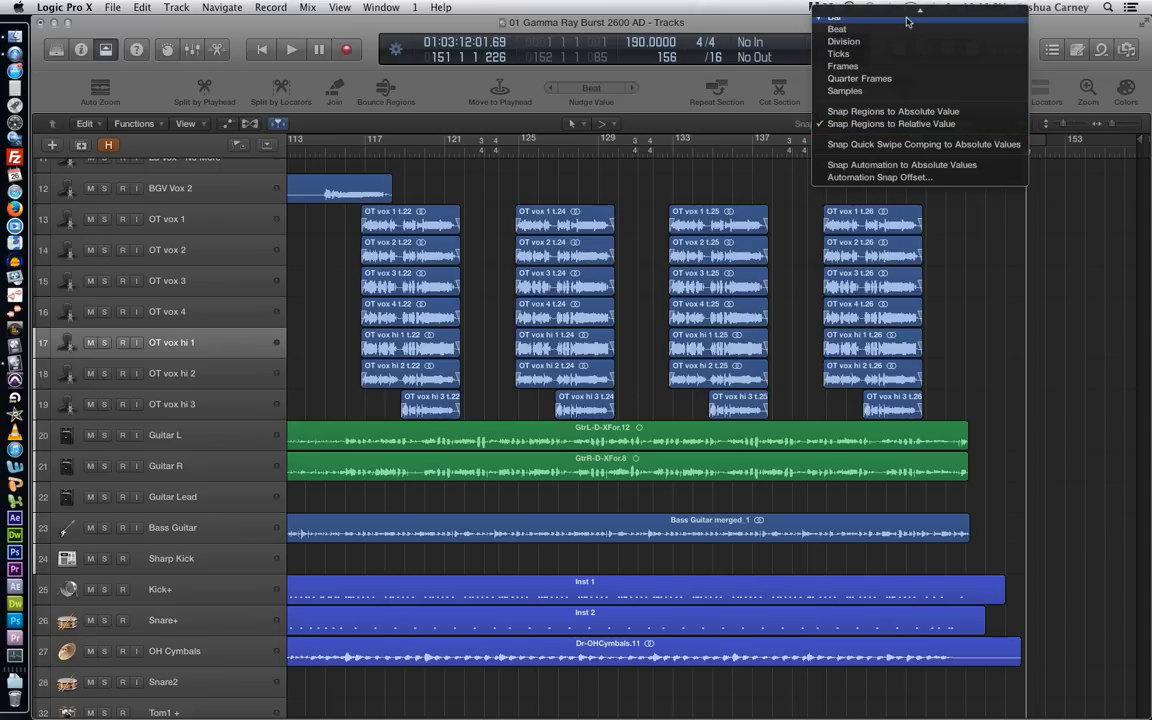
pyautogui.moveTo(910, 12)
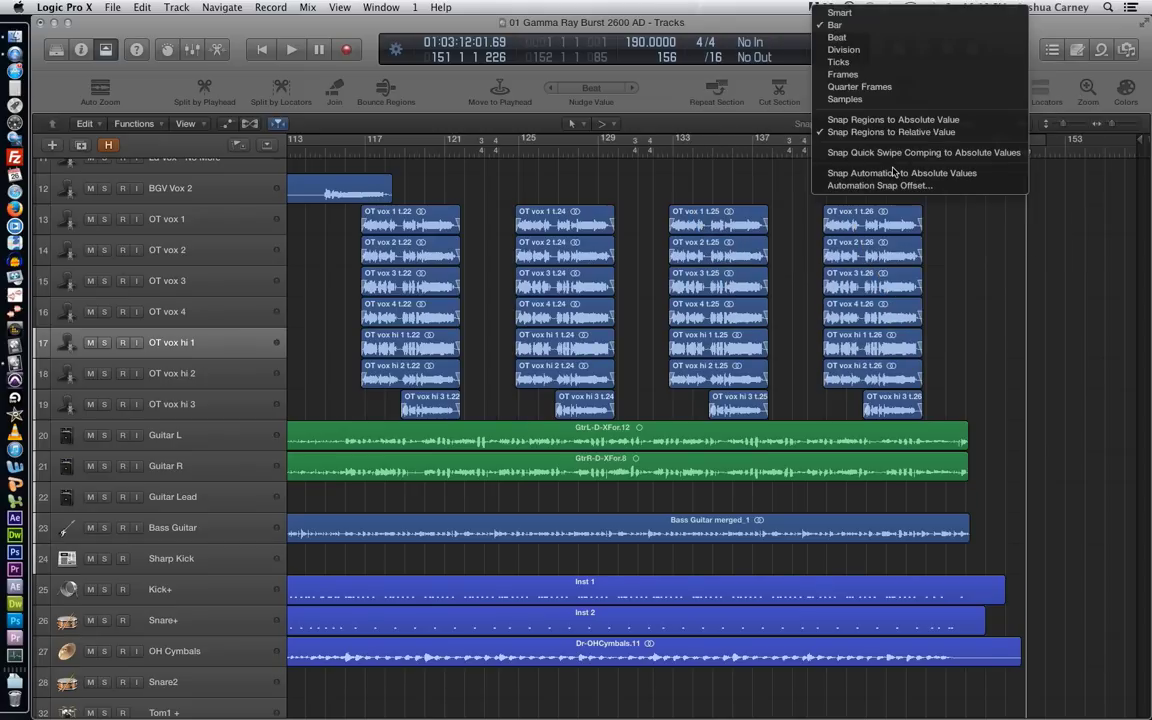
pyautogui.click(1070, 32)
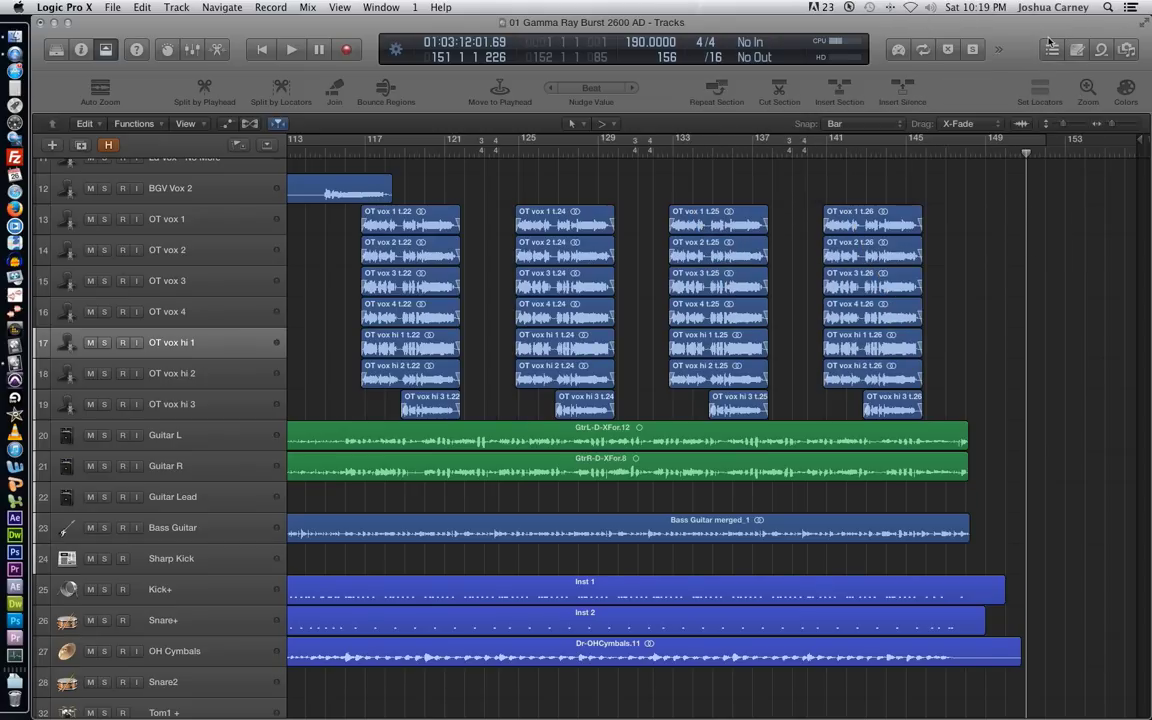
pyautogui.click(975, 126)
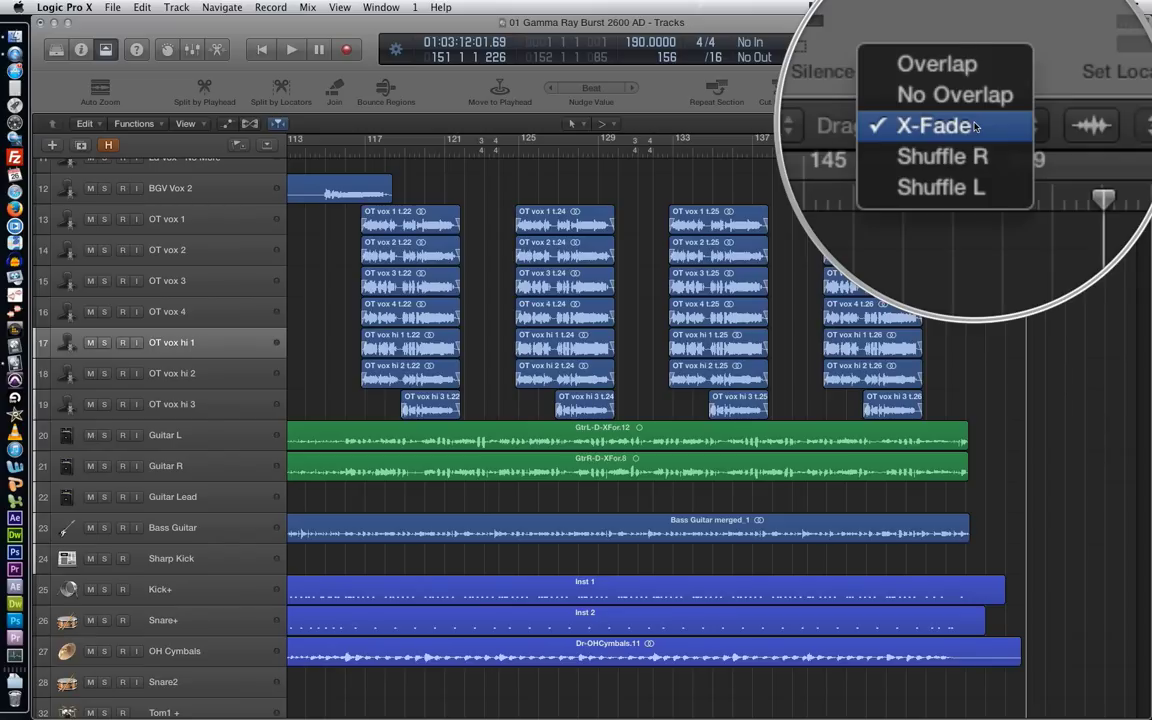
# Dismiss the Drag mode menu, leaving X-Fade as the drag mode
pyautogui.click(998, 83)
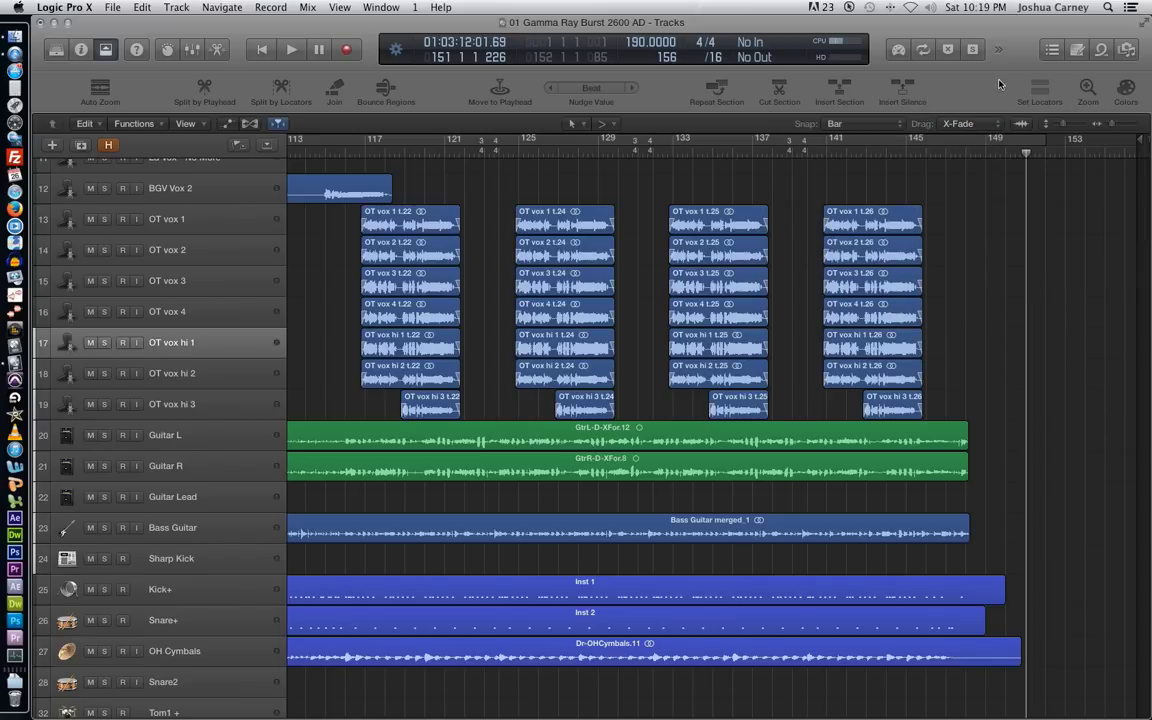